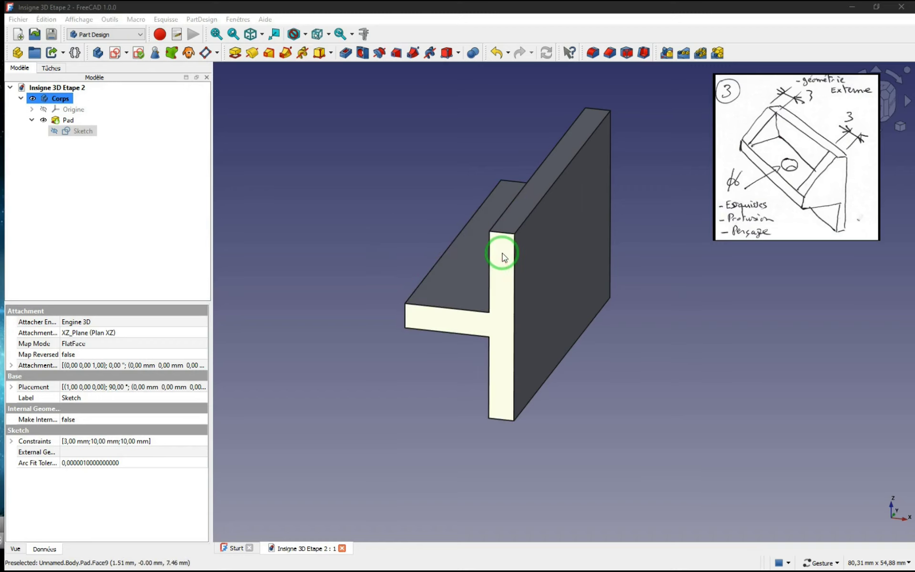
- Start a new sketch on the T-shaped front end face of the pad
click(501, 291)
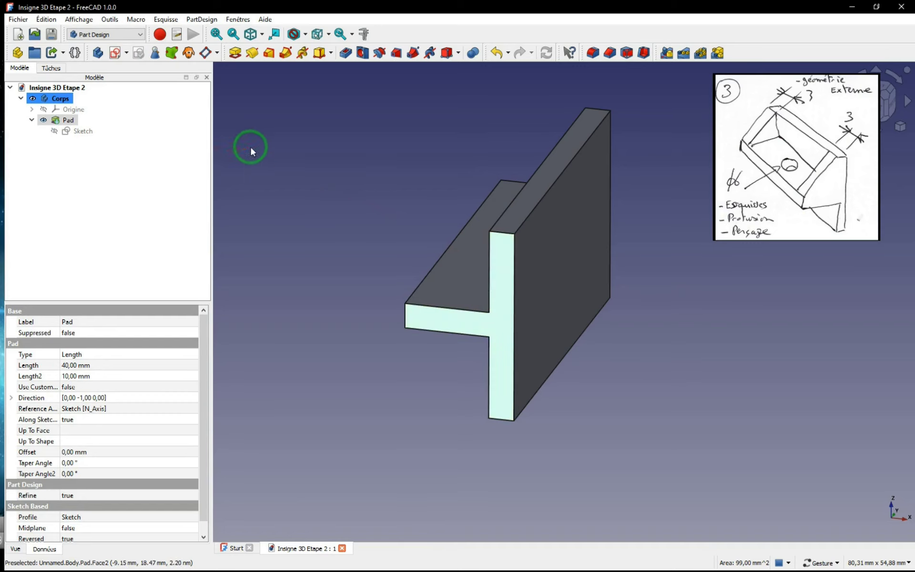
click(116, 54)
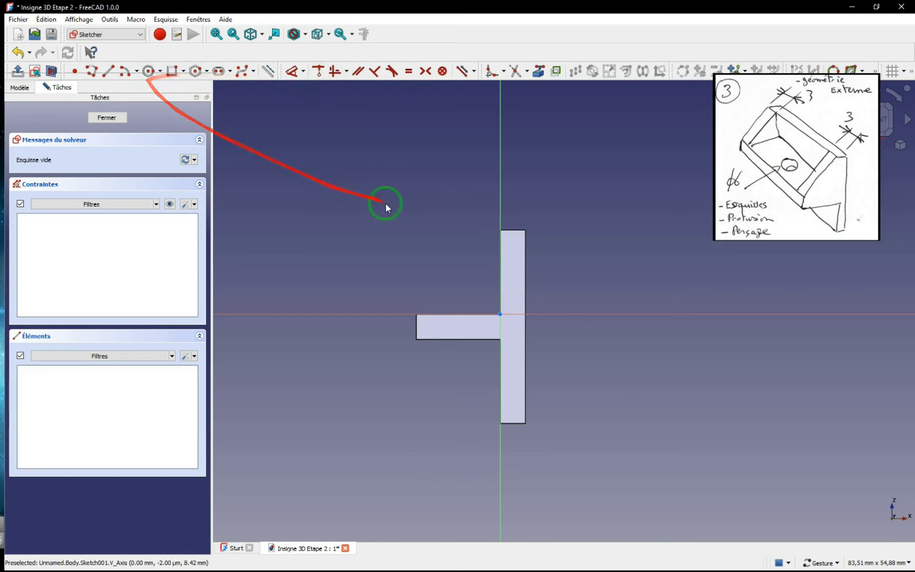
click(91, 71)
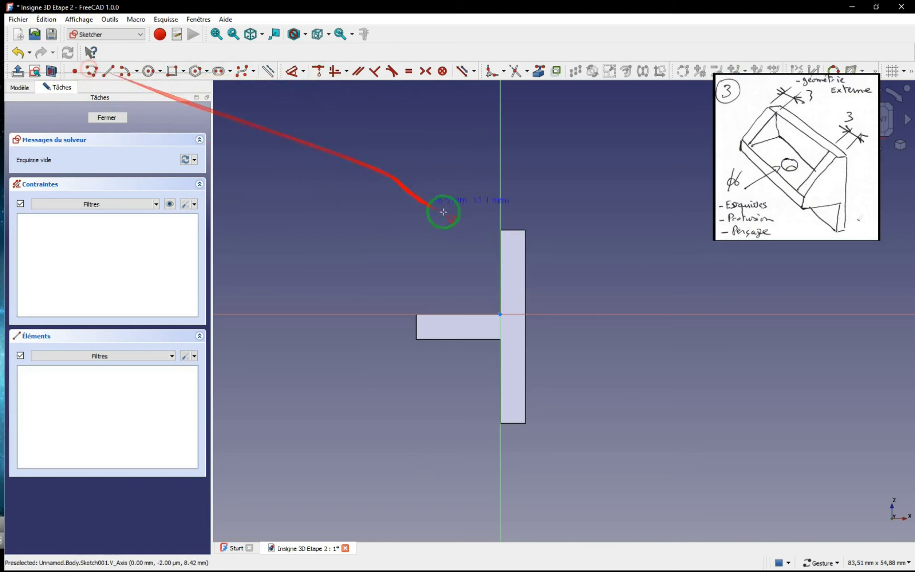
click(523, 224)
right_click(536, 147)
right_click(536, 147)
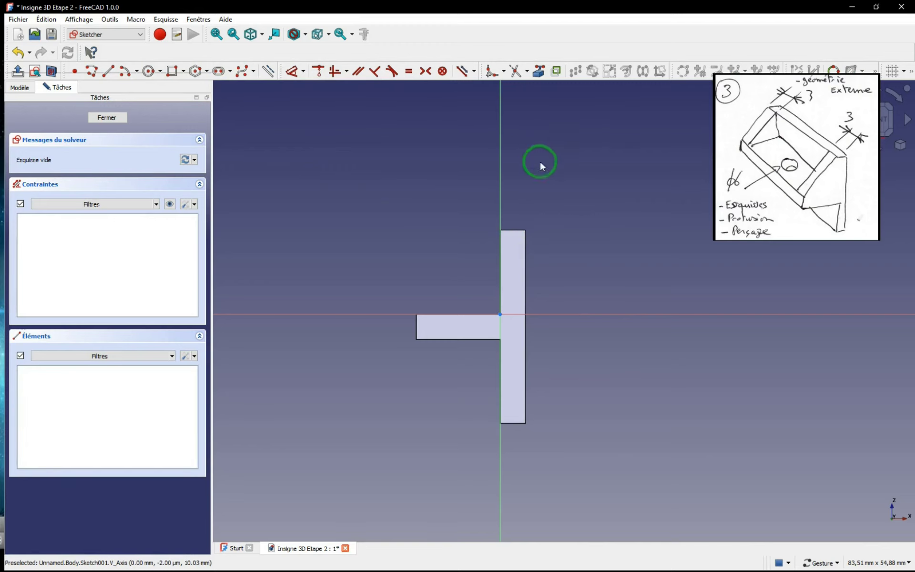
- Import the upright's upper inner edge and the horizontal arm's top edge into the sketch as external geometry
click(540, 76)
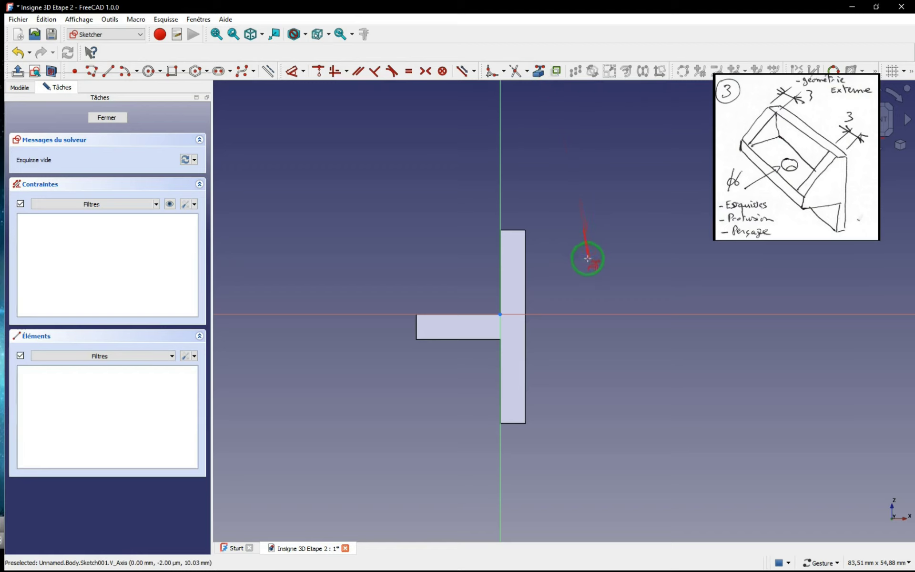
click(498, 262)
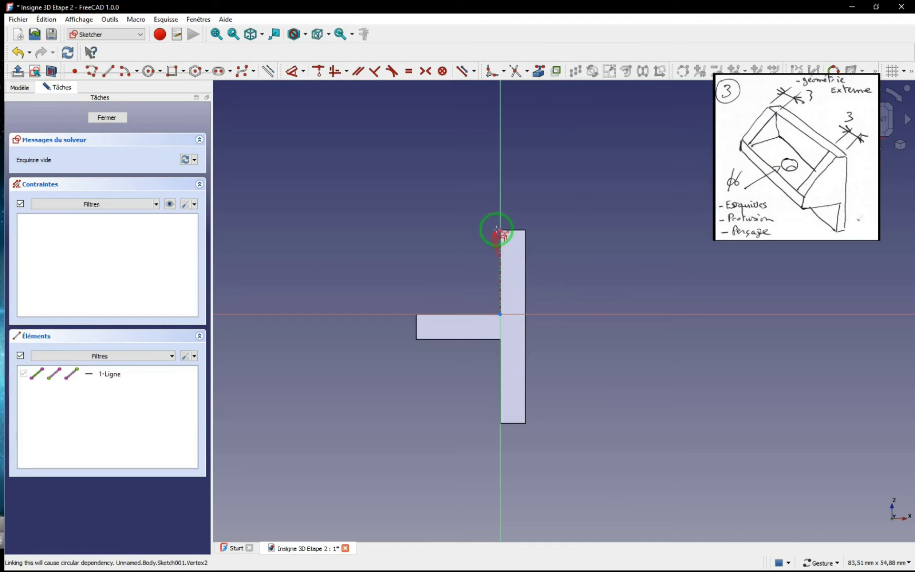
click(464, 314)
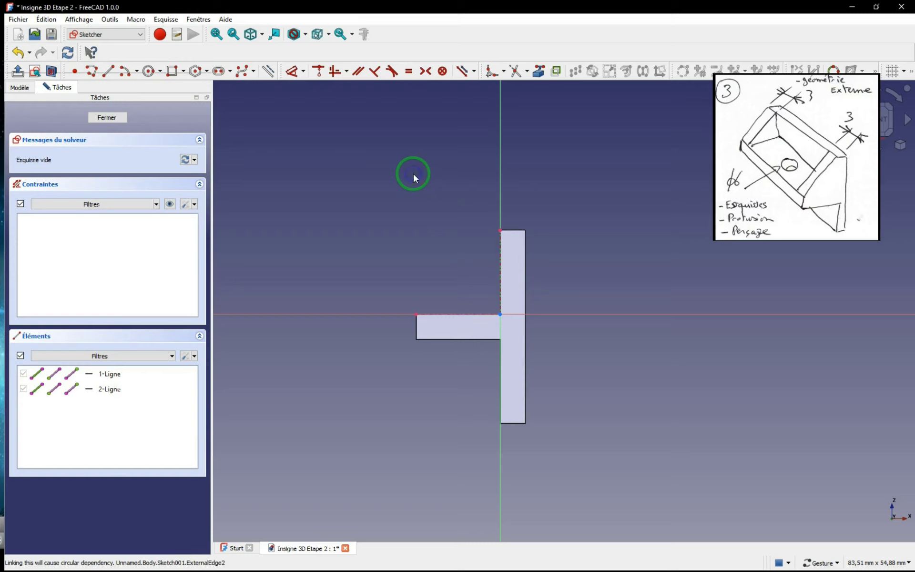
click(537, 77)
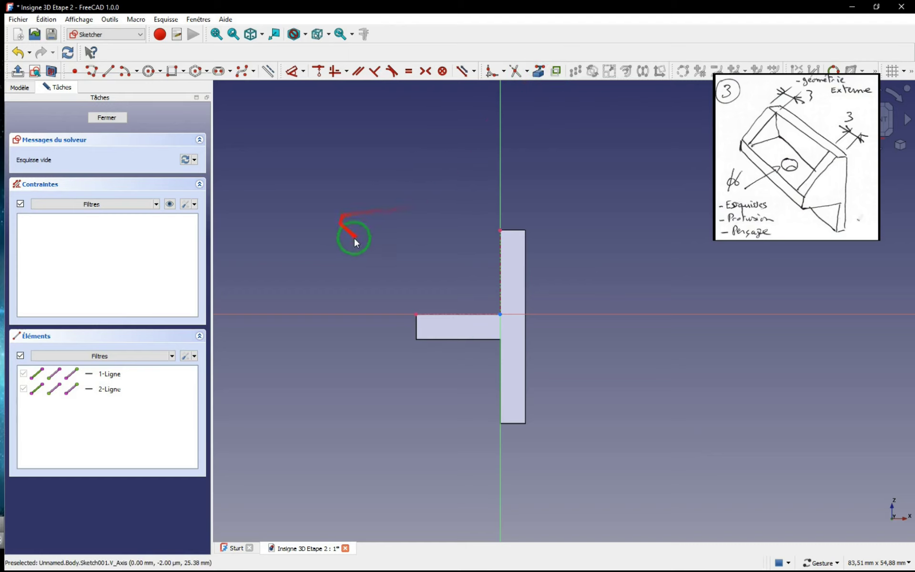
- Draw a closed triangular polyline through the arm's outer corner, the upright's top inner corner and the origin, and close the sketch
click(93, 72)
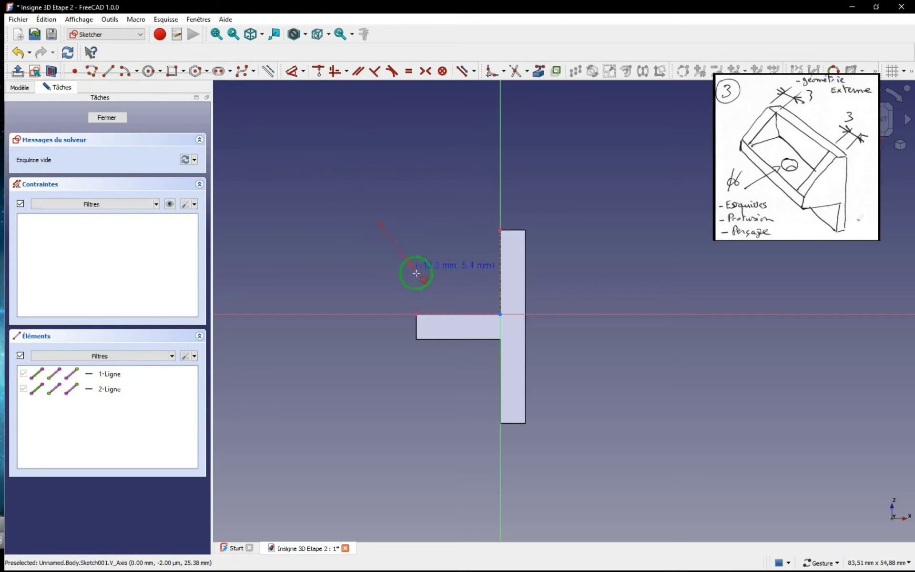
click(417, 314)
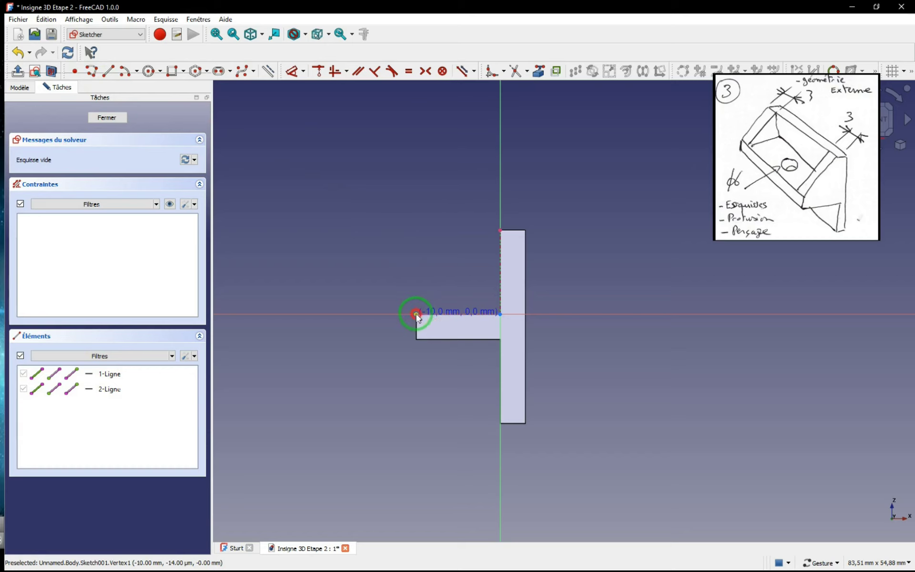
click(498, 231)
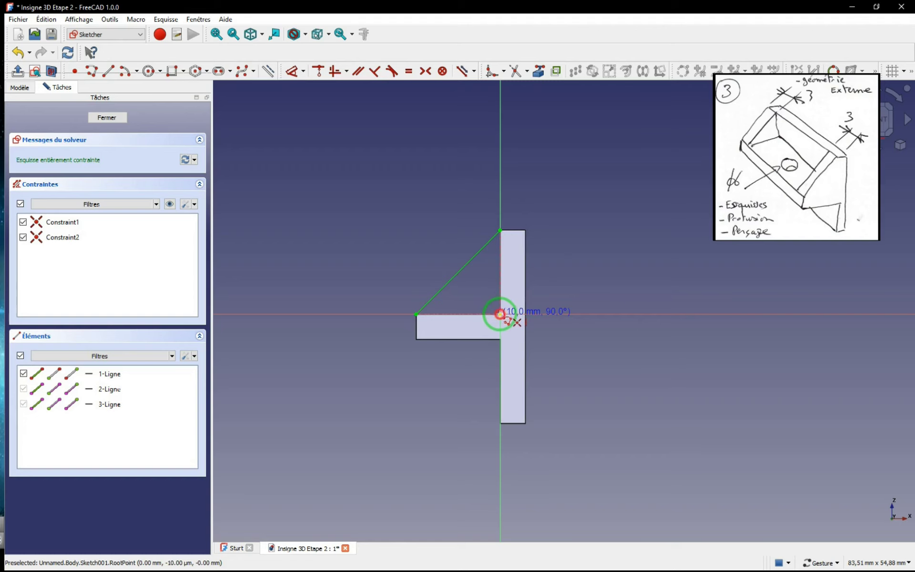
click(500, 314)
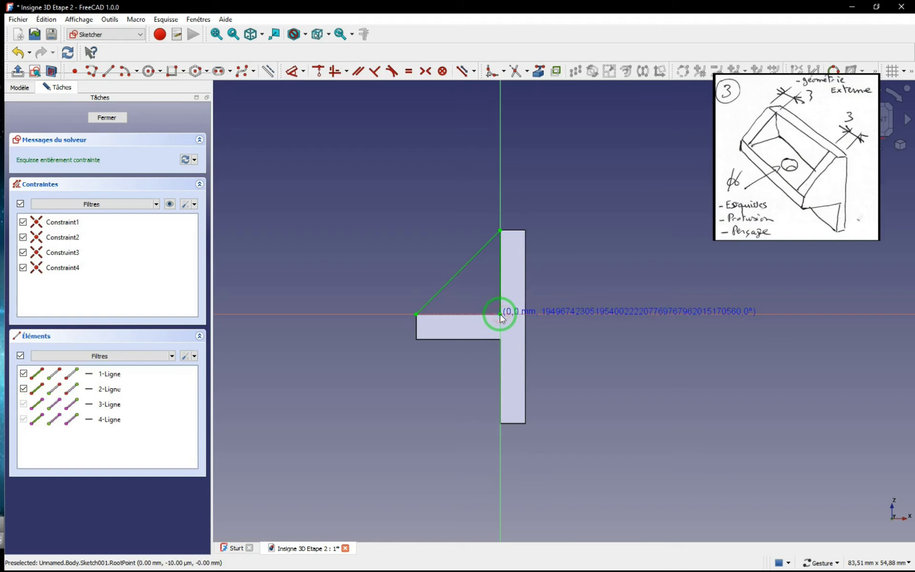
click(415, 313)
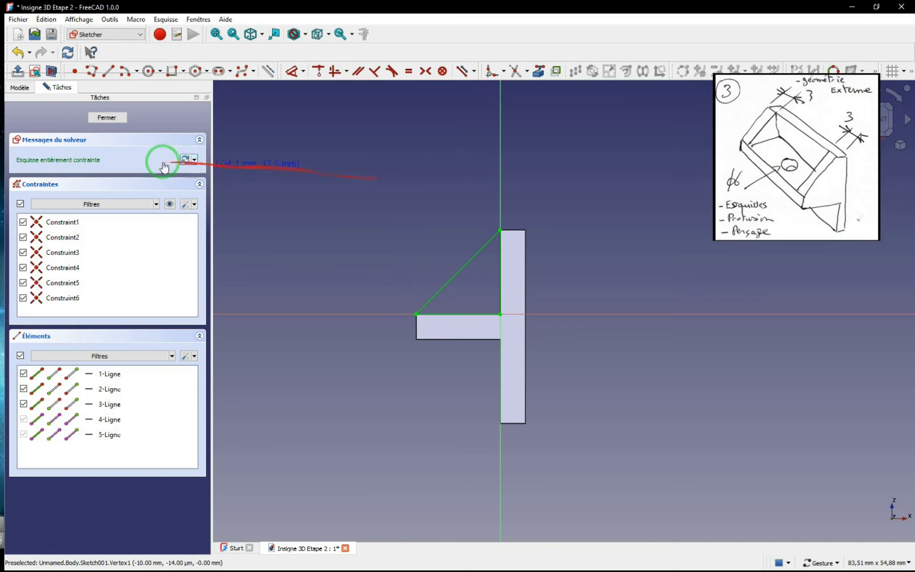
click(114, 118)
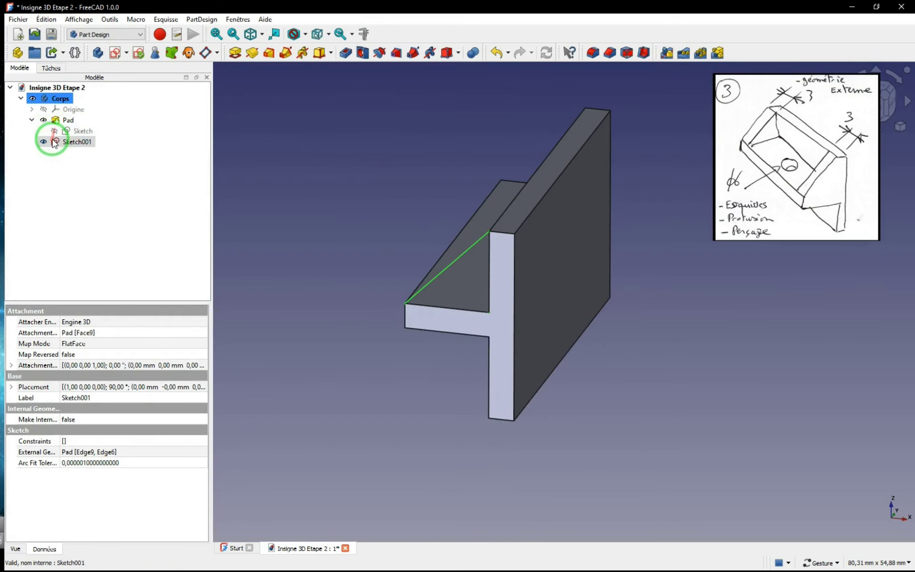
- Hide the original pad to inspect the triangle sketch alone, and show the pad again
click(44, 121)
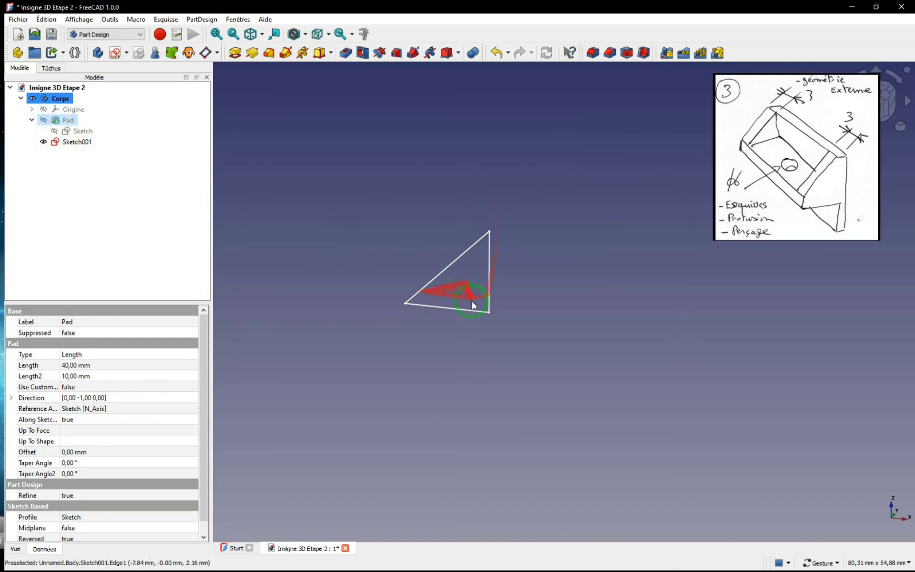
click(44, 120)
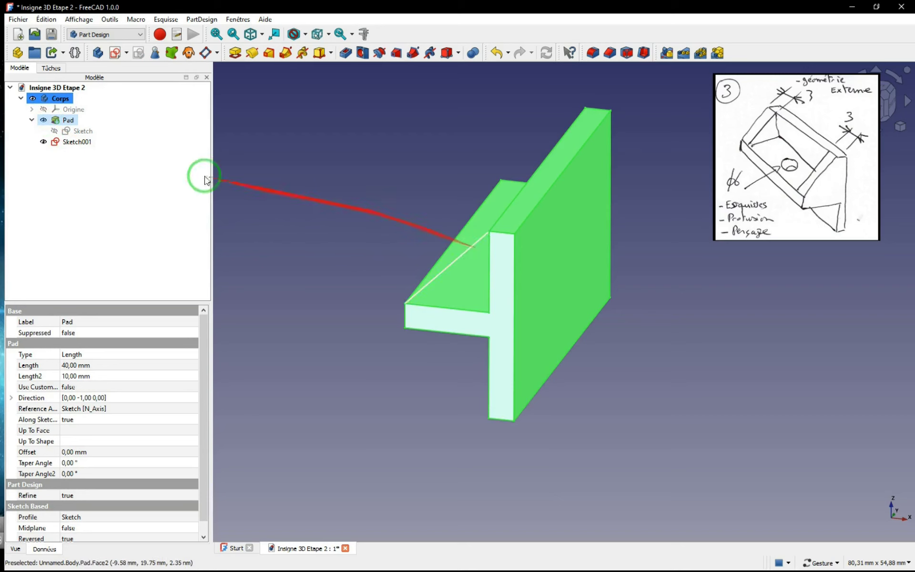
- Pad the triangle sketch 3 mm in the reversed direction to form the first side wall
click(78, 142)
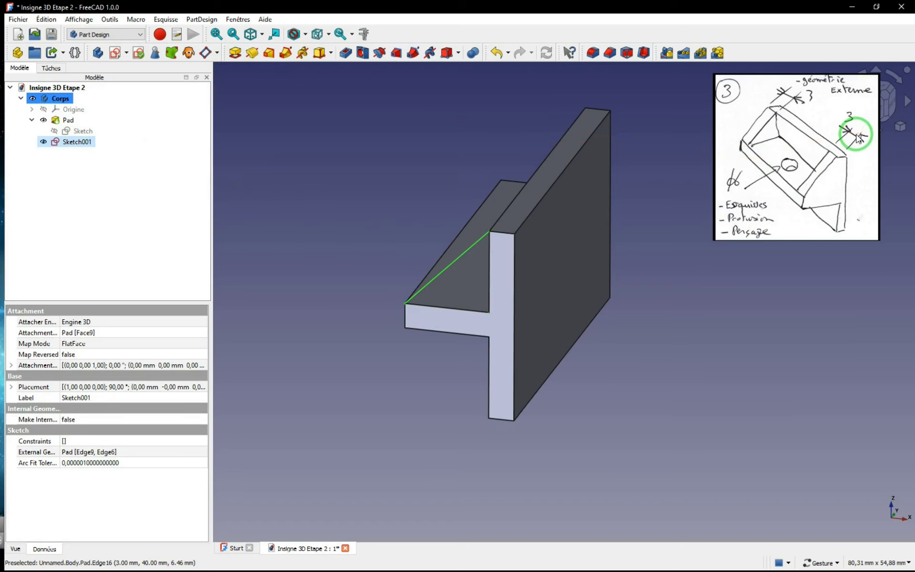
click(235, 52)
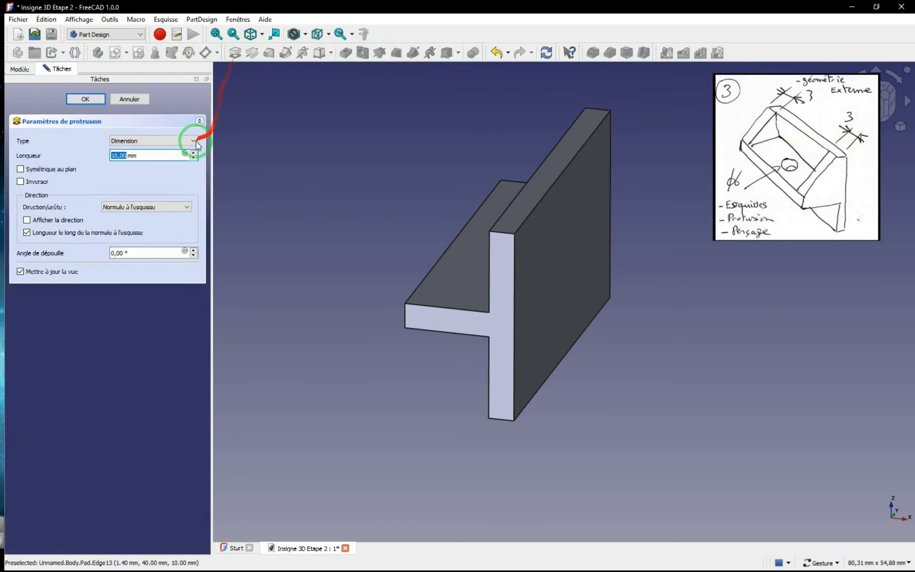
click(20, 181)
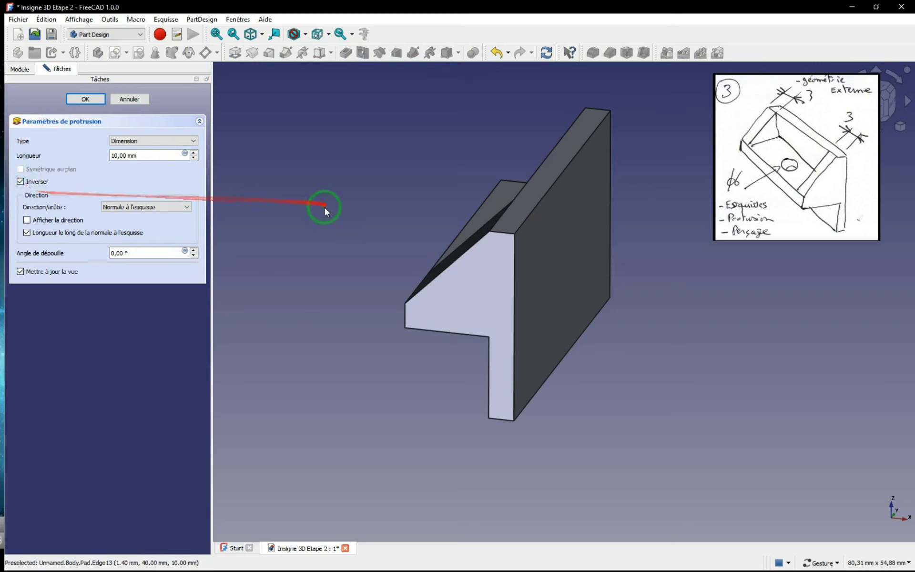
drag(374, 251, 418, 272)
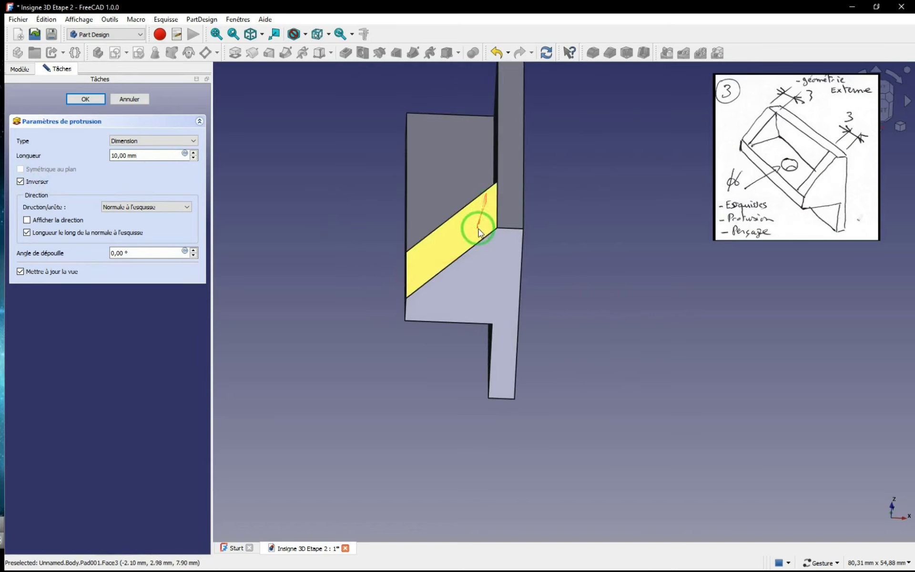
click(194, 158)
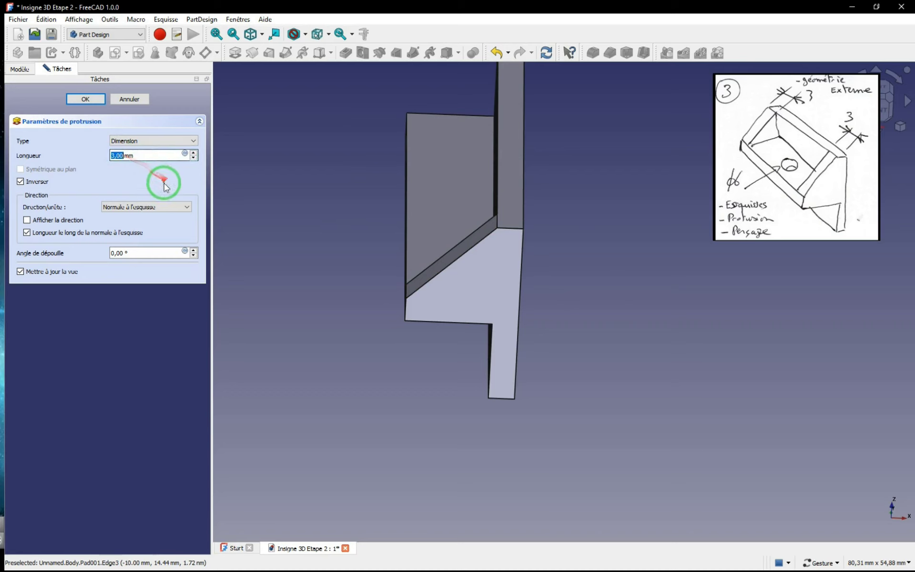
click(90, 99)
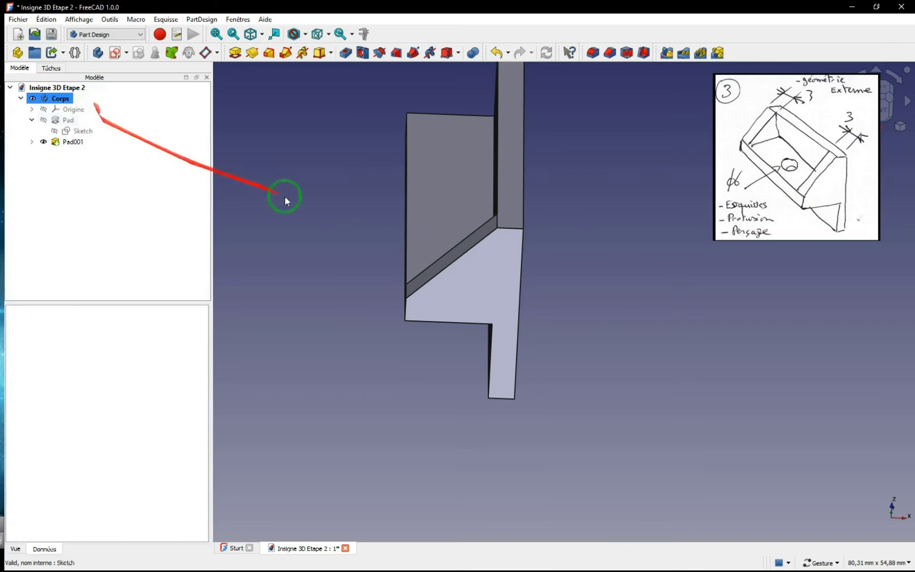
- Start a new sketch on the T-shaped end face at the opposite end of the part
right_drag(427, 299, 475, 407)
drag(474, 408, 512, 355)
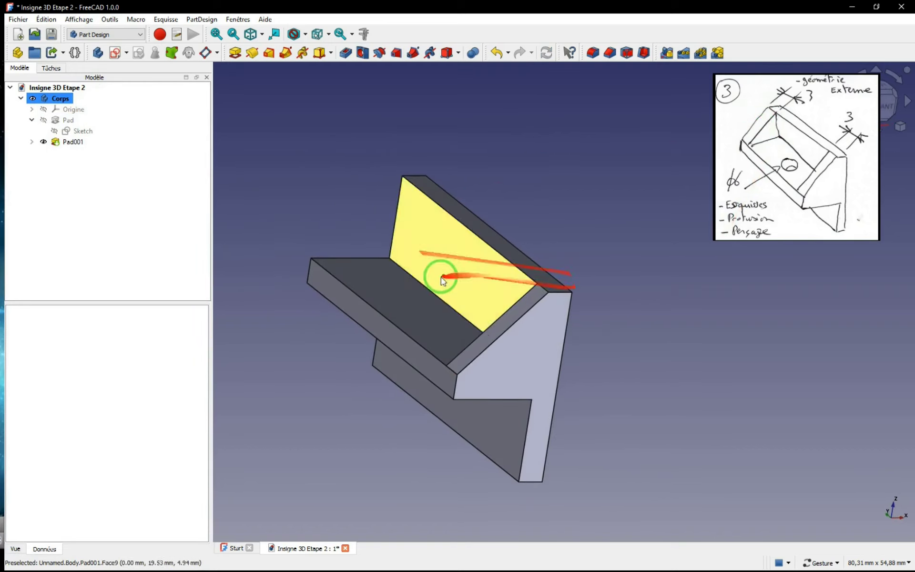
drag(319, 283, 302, 446)
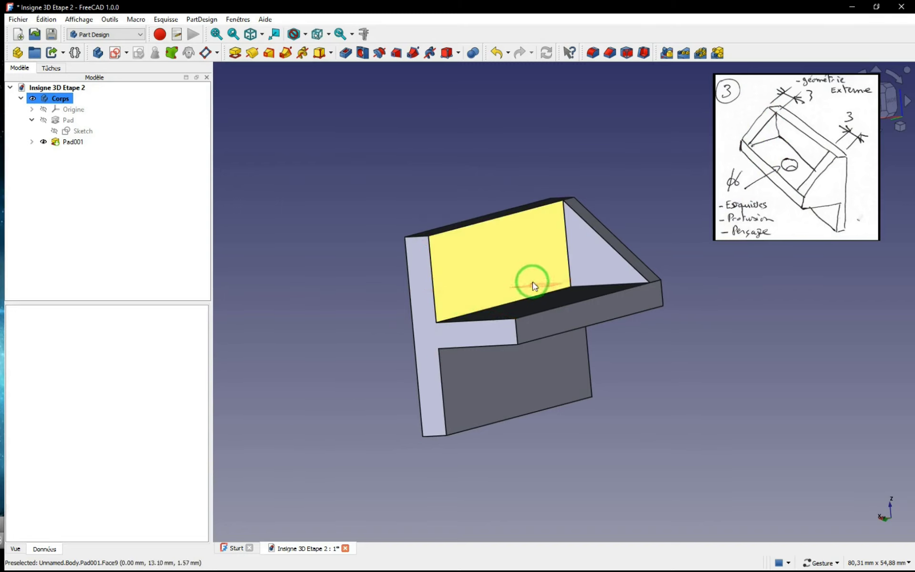
click(423, 292)
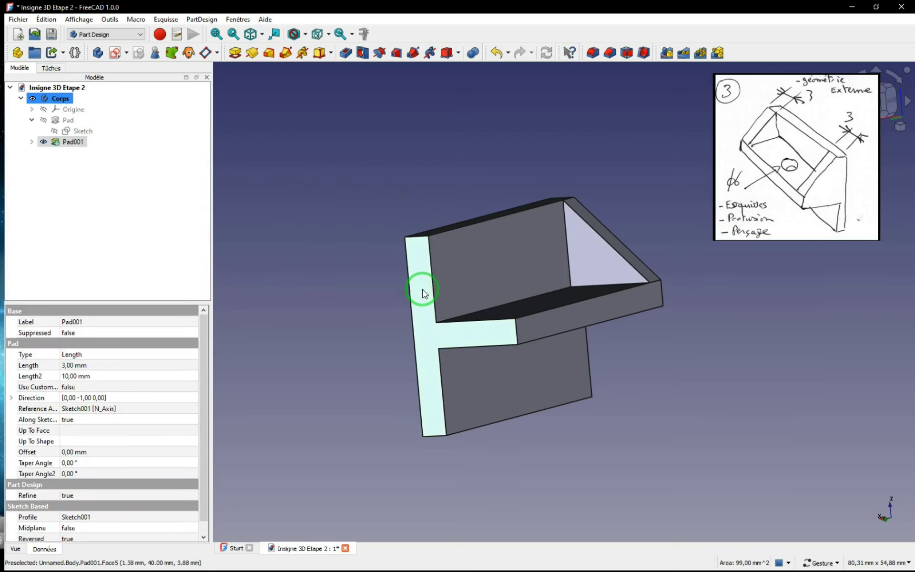
click(118, 51)
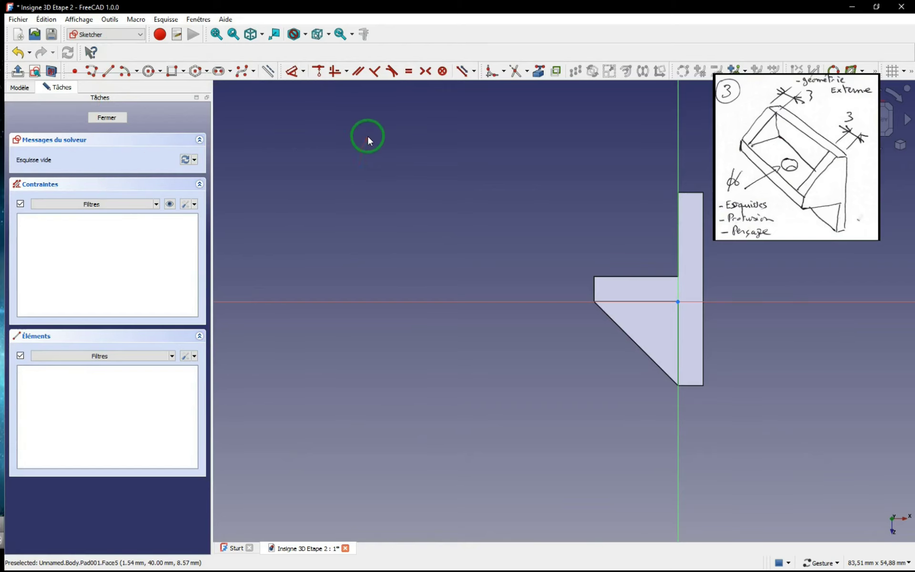
- Import the arm's inner edge and the upright's adjoining inner edge as external geometry in the new sketch
click(539, 73)
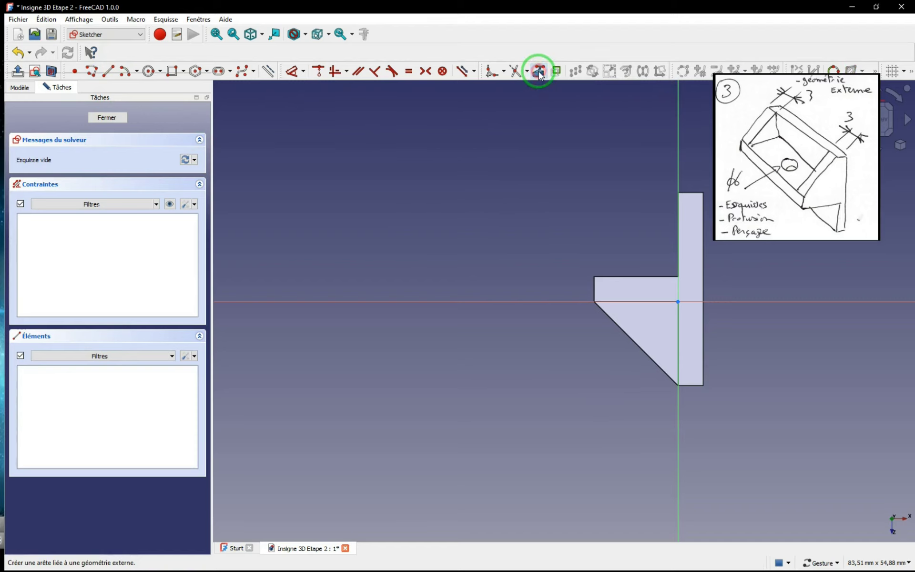
click(645, 301)
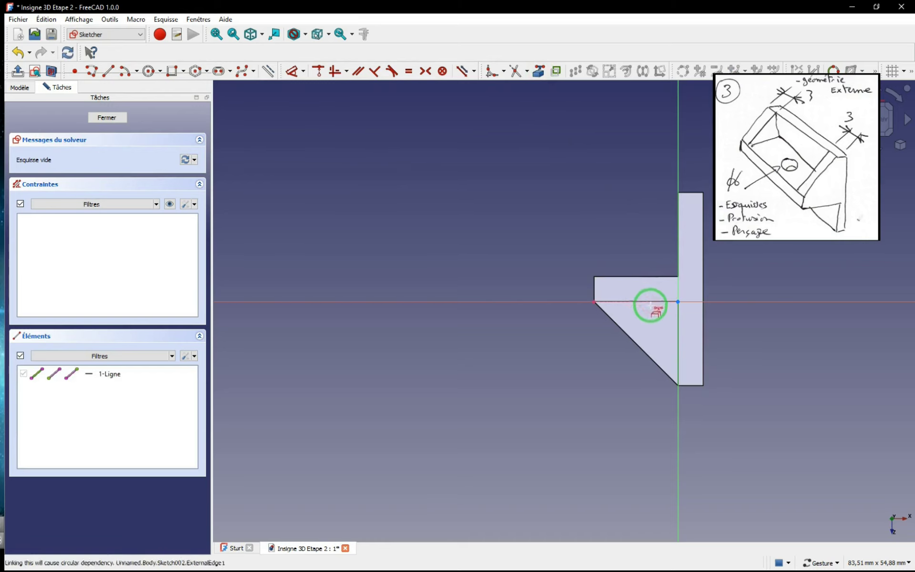
click(679, 326)
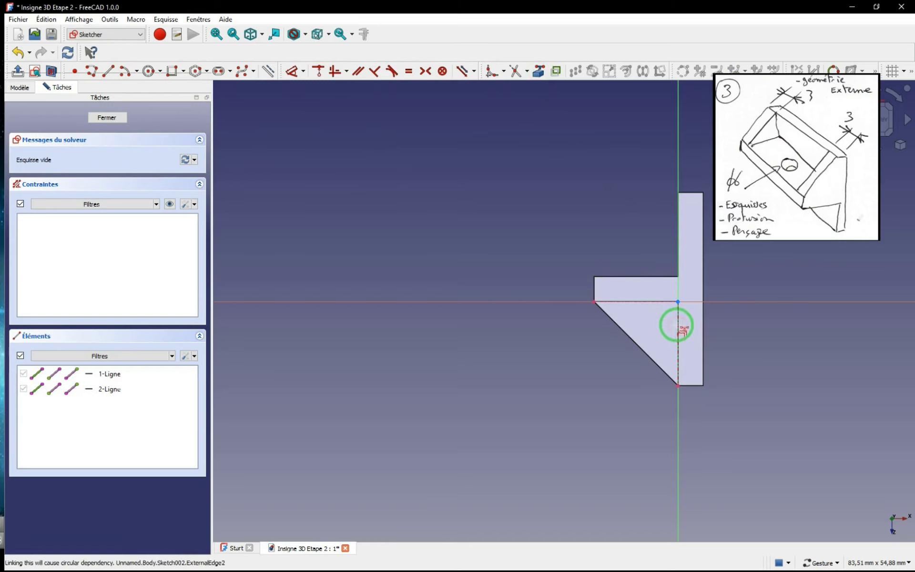
- Draw a closed triangle through the arm's outer corner, the origin and the upright's far inner corner, and close the sketch
click(108, 71)
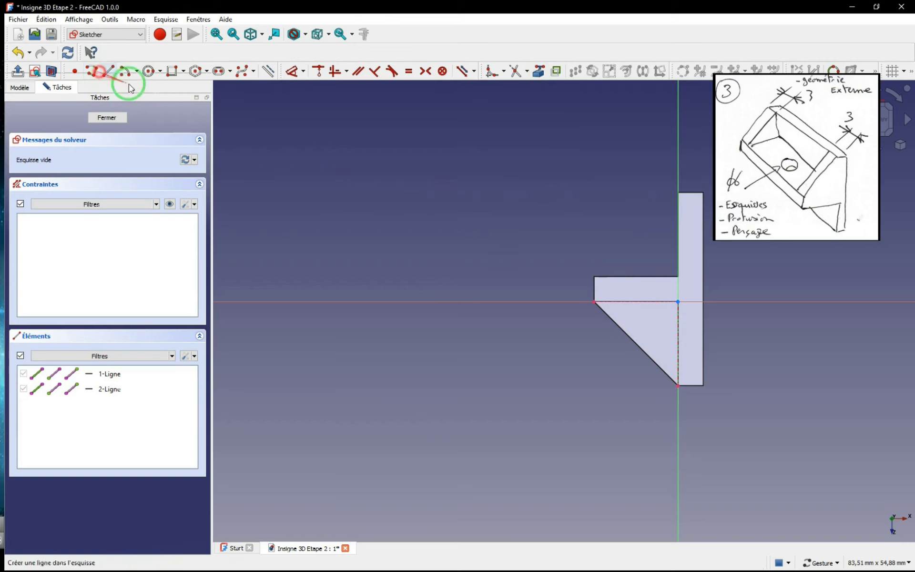
click(594, 302)
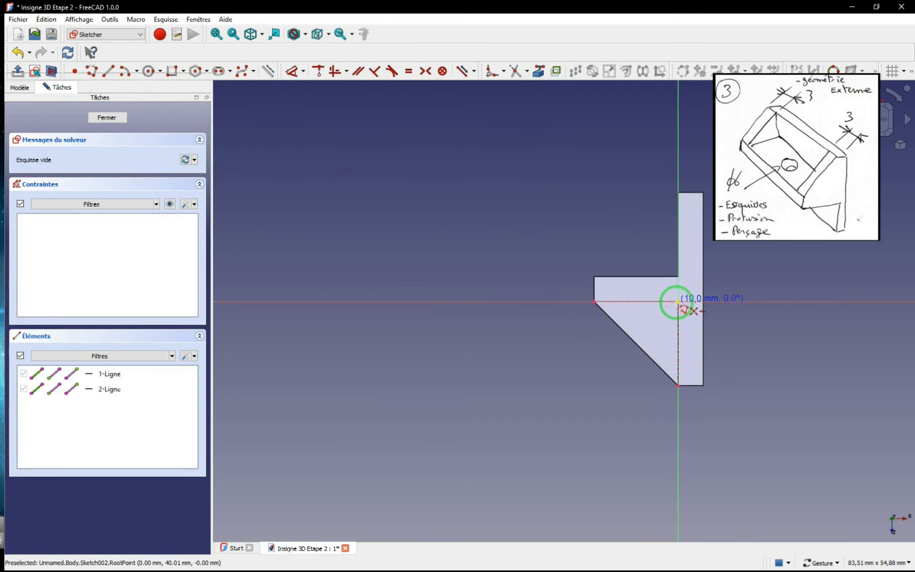
click(678, 302)
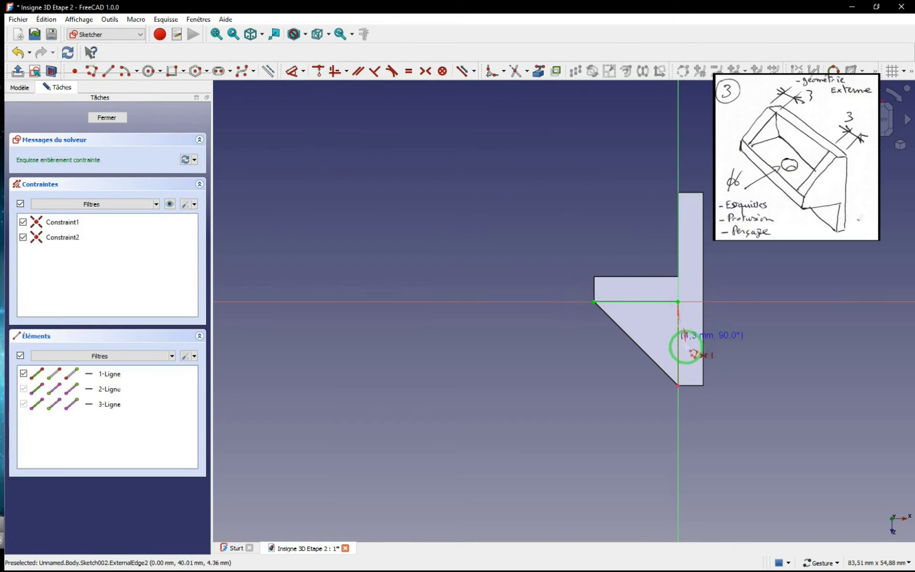
click(678, 385)
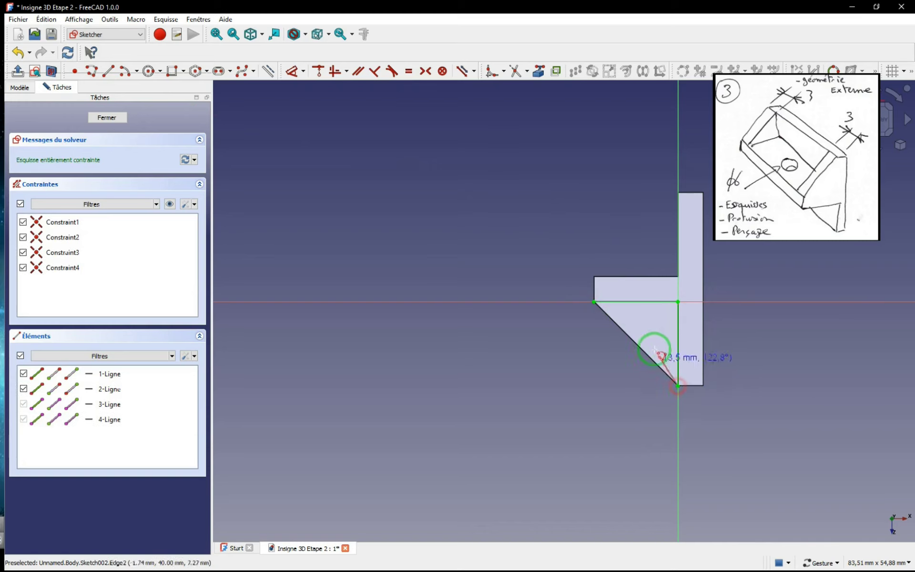
click(593, 302)
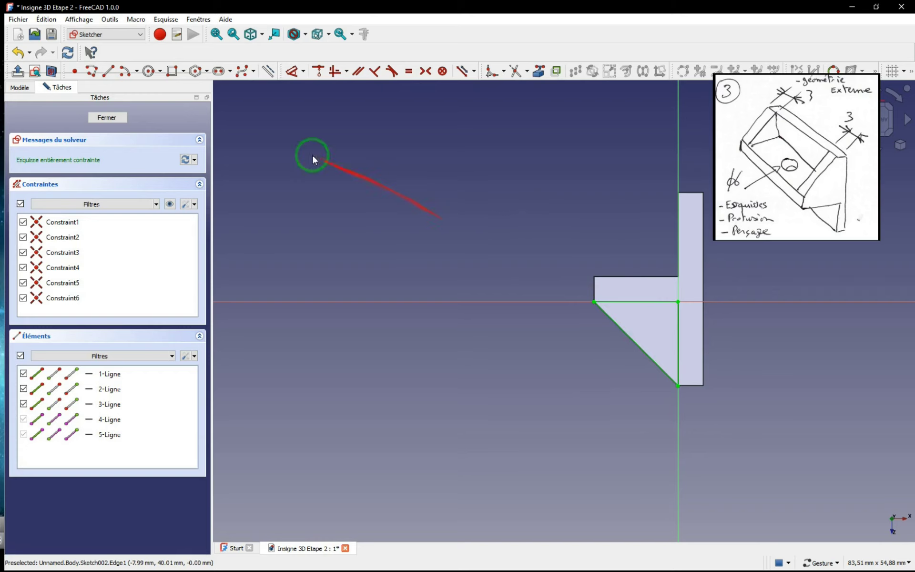
click(116, 120)
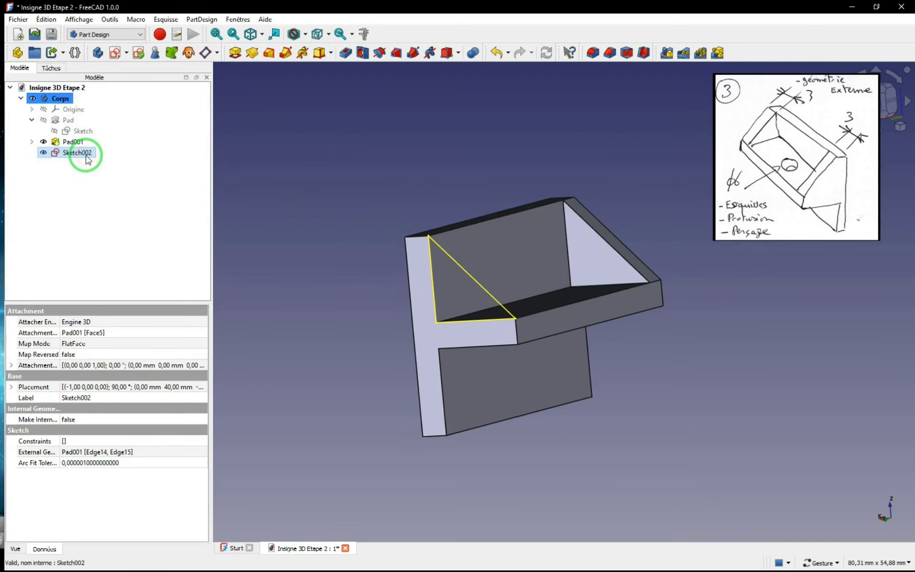
- Pad the second triangle sketch 3 mm in the reversed direction to form the opposite side wall
click(237, 56)
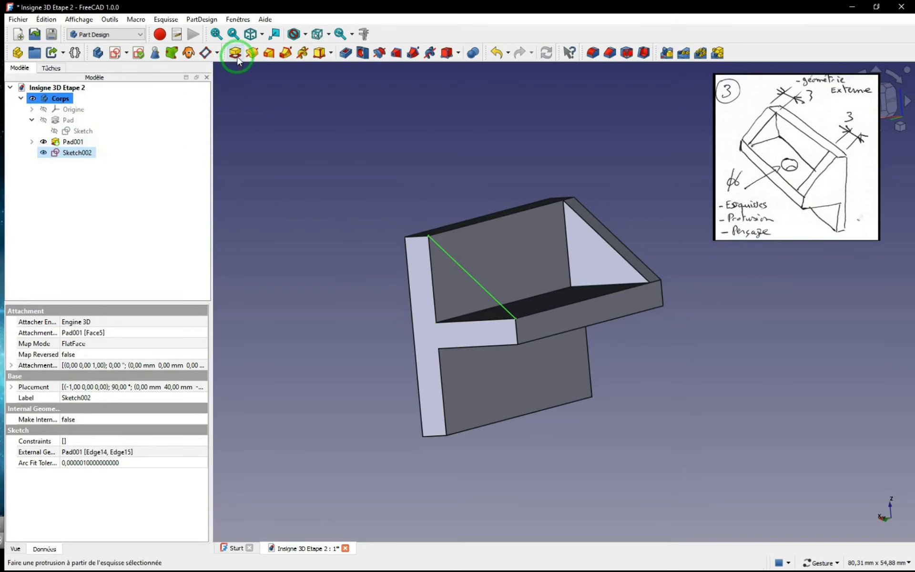
click(235, 54)
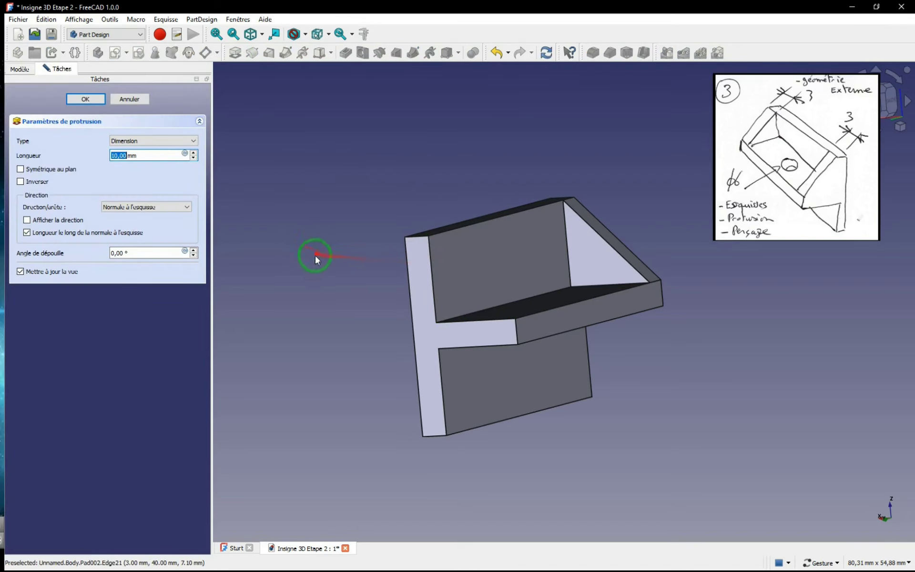
click(20, 181)
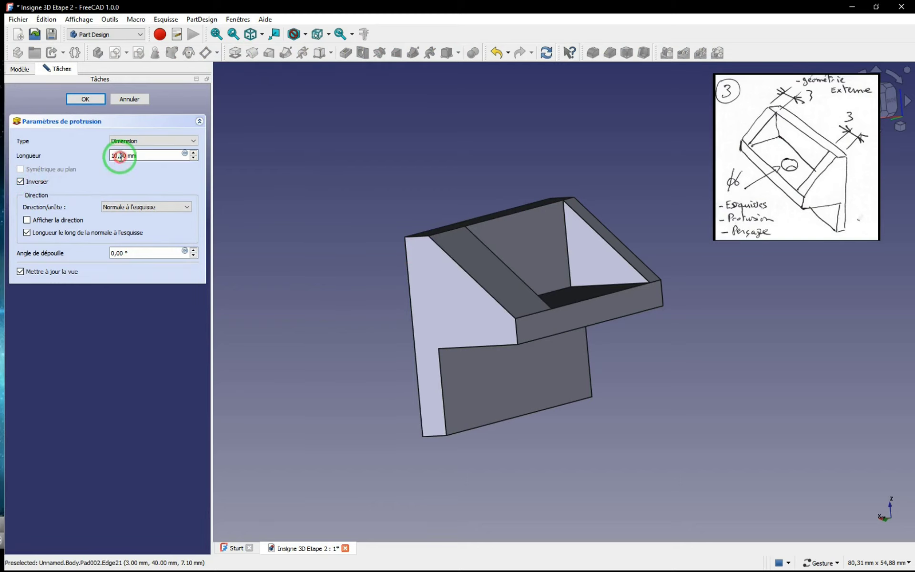
click(120, 158)
drag(120, 158, 89, 158)
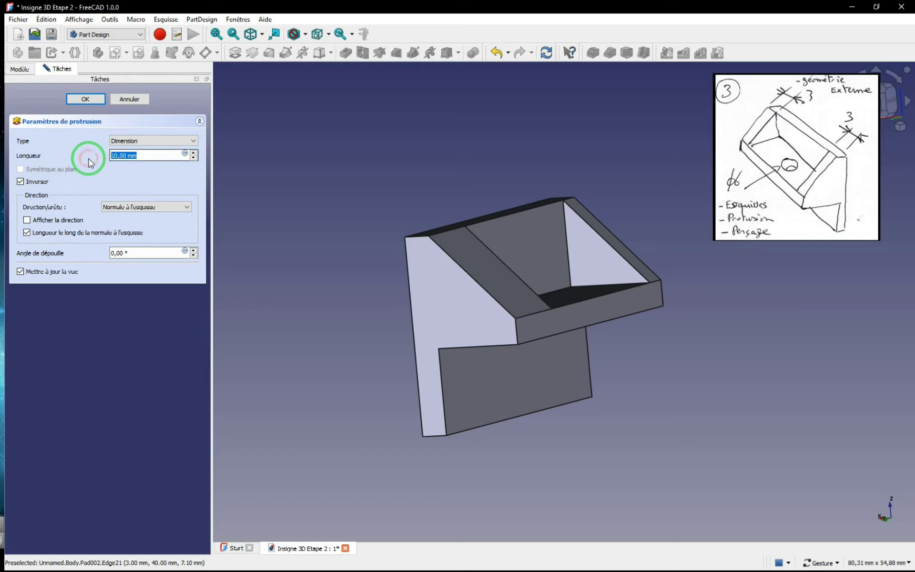
text(3)
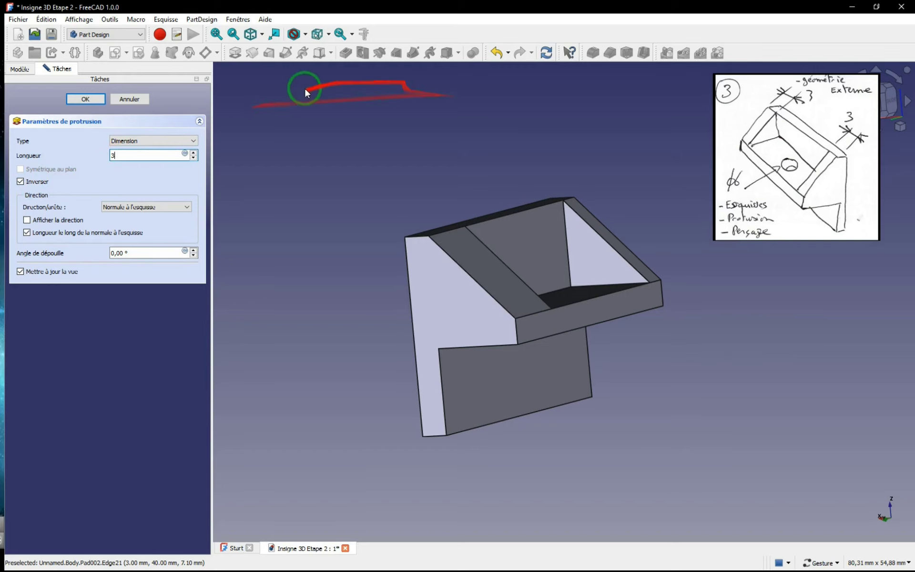
click(85, 98)
- Start a new sketch on the tray's floor face between the two side walls
drag(632, 359, 635, 389)
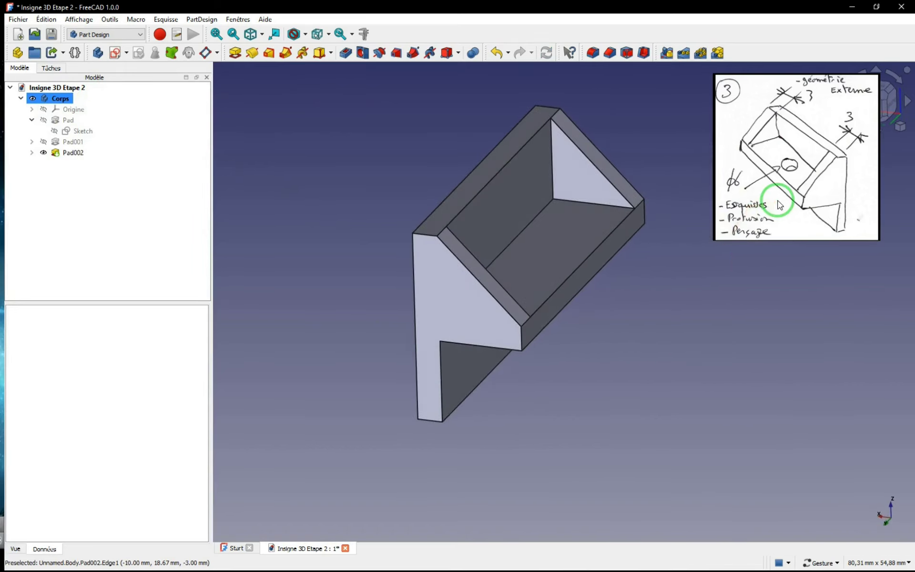
click(551, 246)
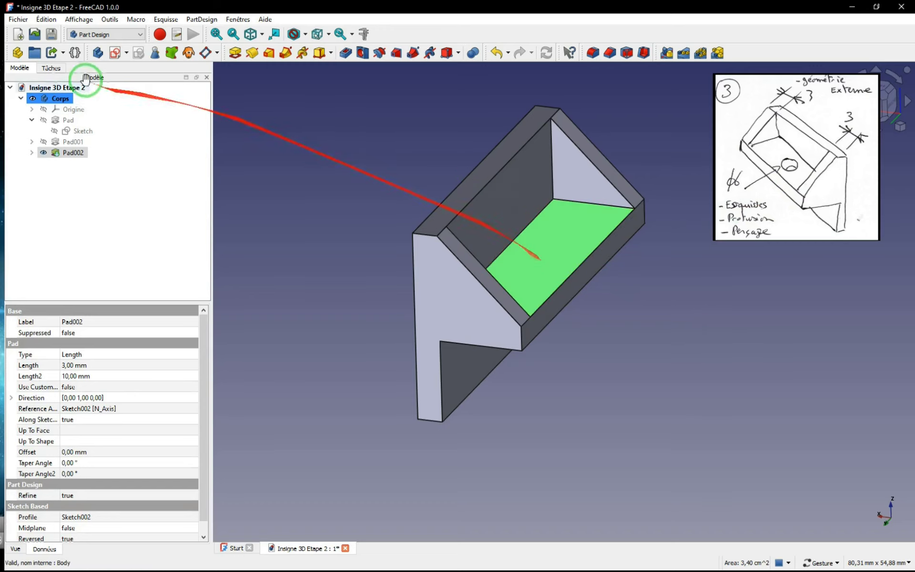
click(115, 53)
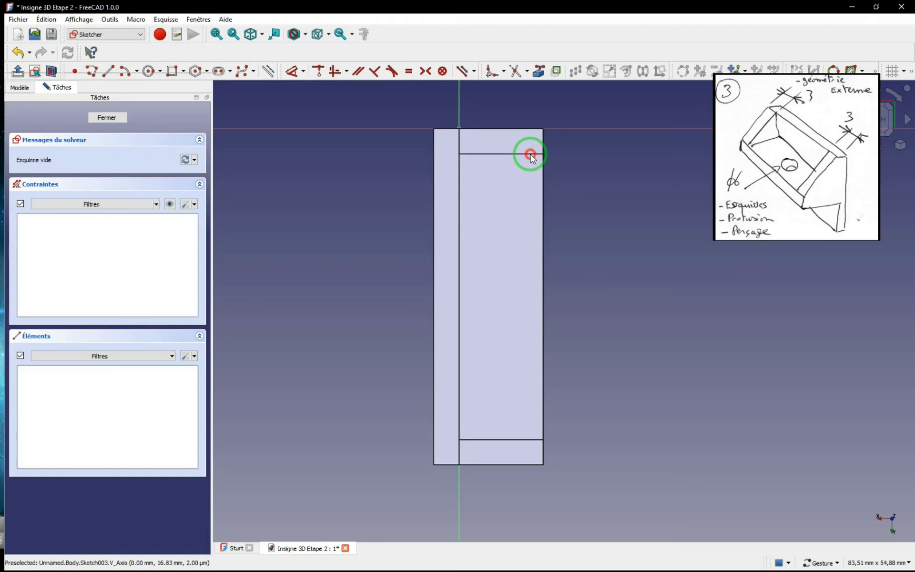
- Import the floor's outer long edge and its inner long edge along the upright as external geometry
click(538, 71)
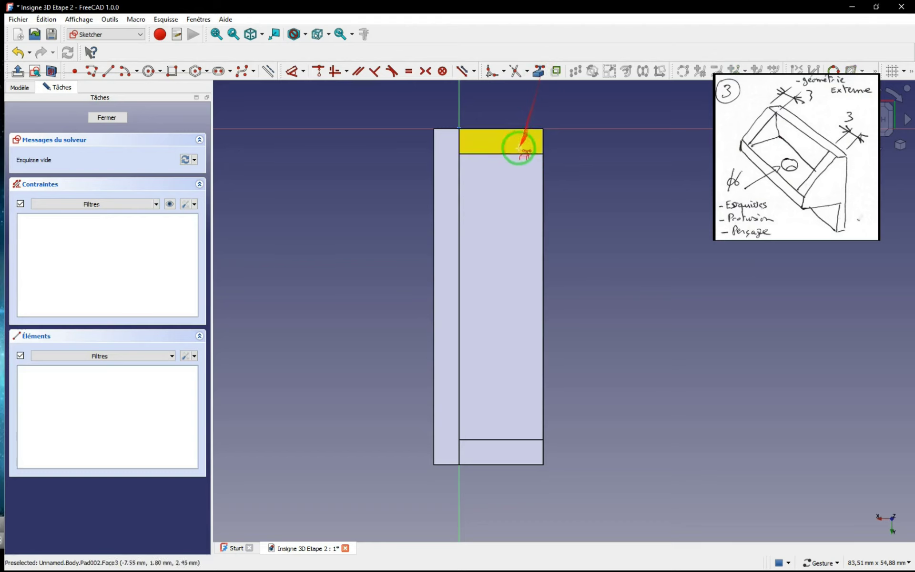
click(513, 154)
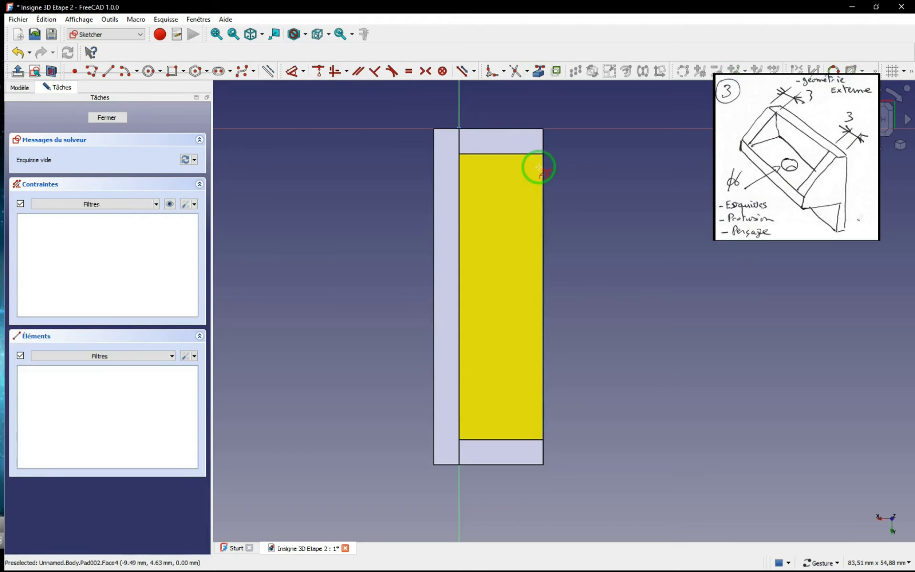
click(544, 170)
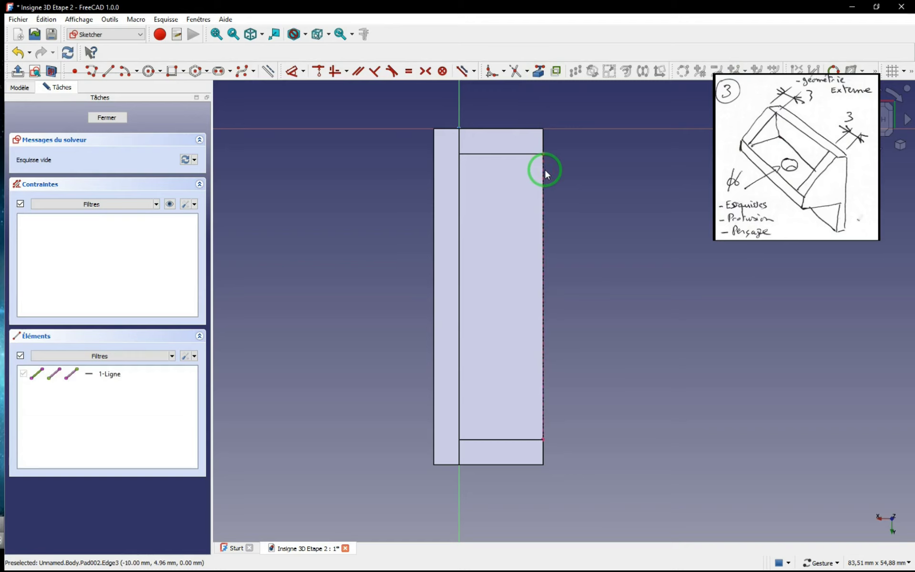
click(464, 407)
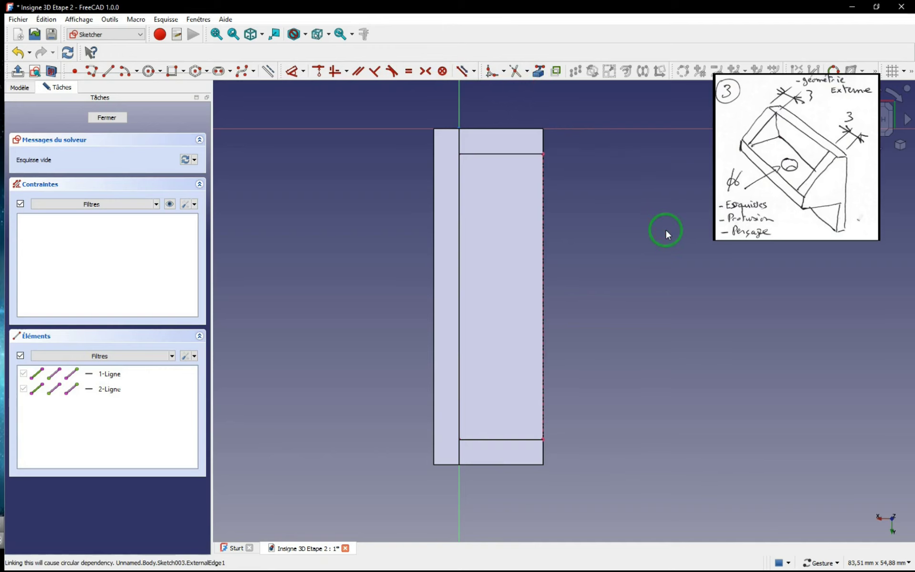
- Draw a circle about 3 mm in diameter on the tray floor between the two imported edges
click(148, 71)
click(489, 259)
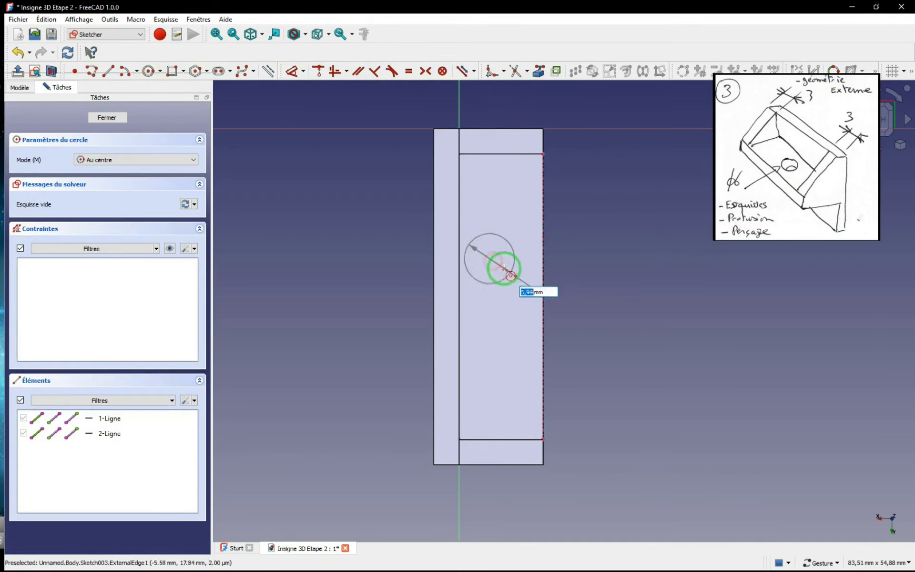
click(501, 268)
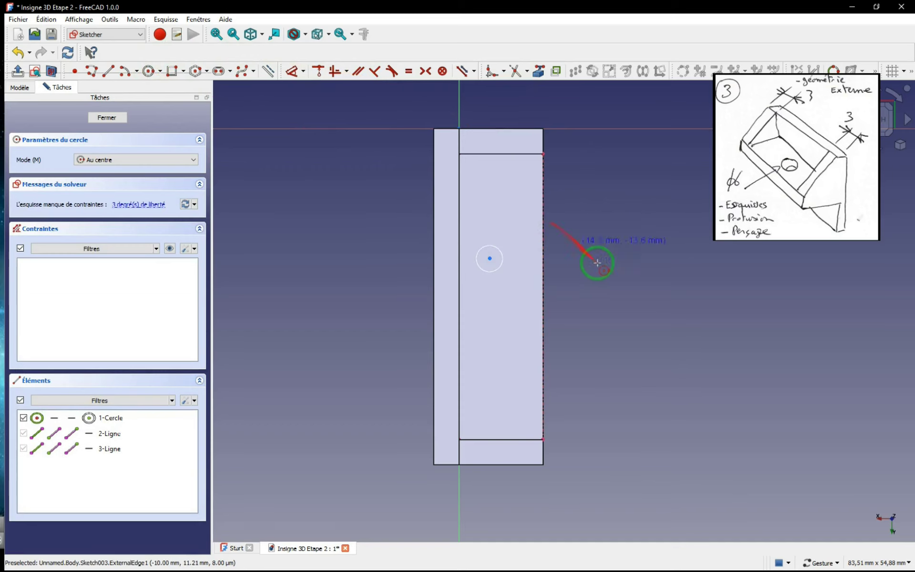
right_click(596, 223)
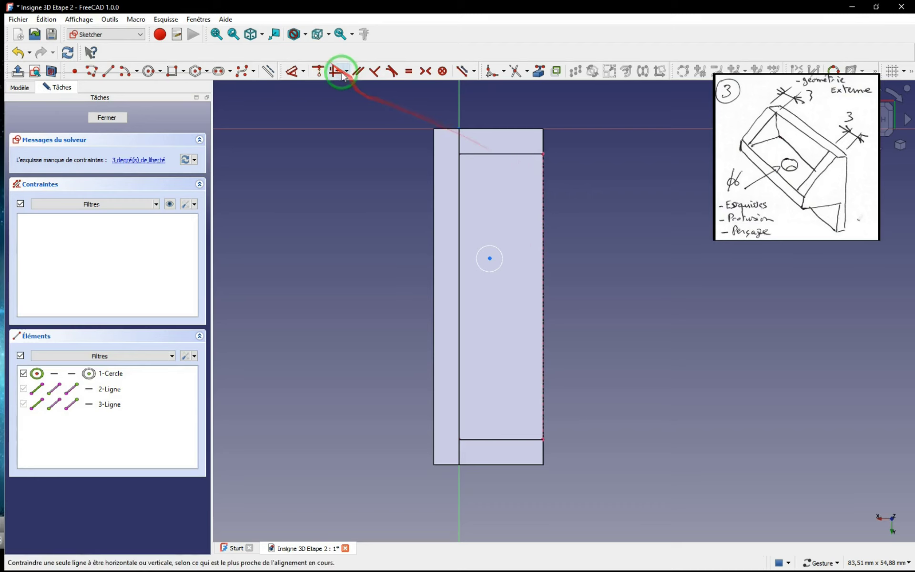
- Centre the circle on the floor with a symmetry constraint between two diagonally opposite corners of the imported edges
click(426, 72)
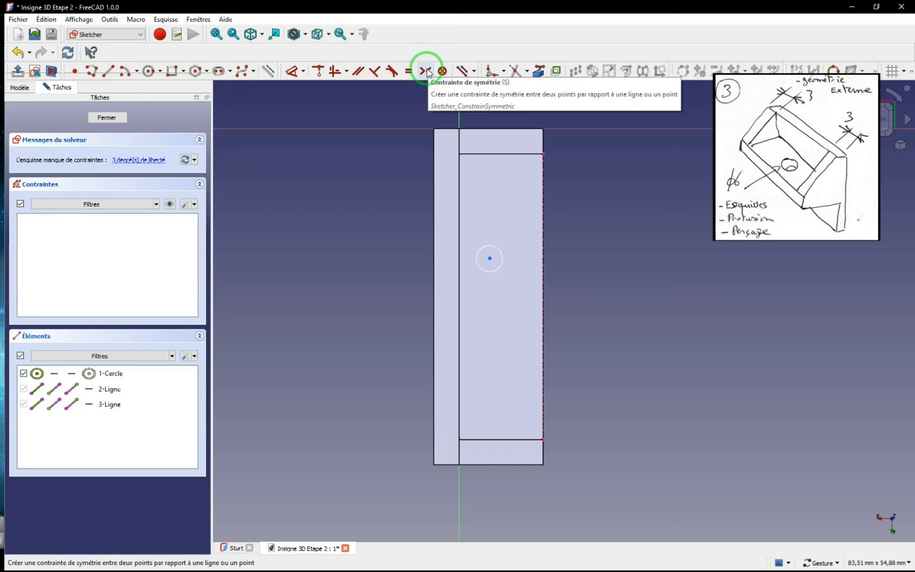
click(543, 154)
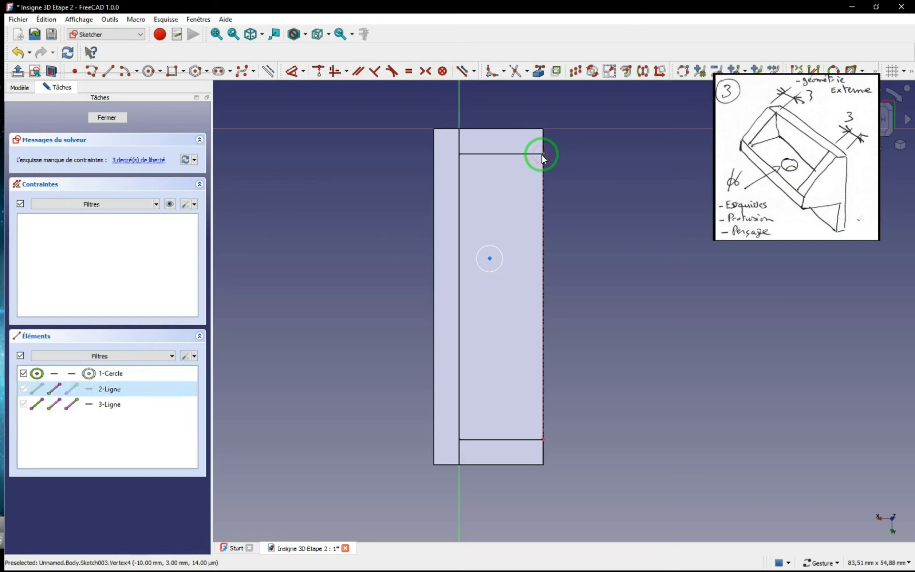
click(460, 437)
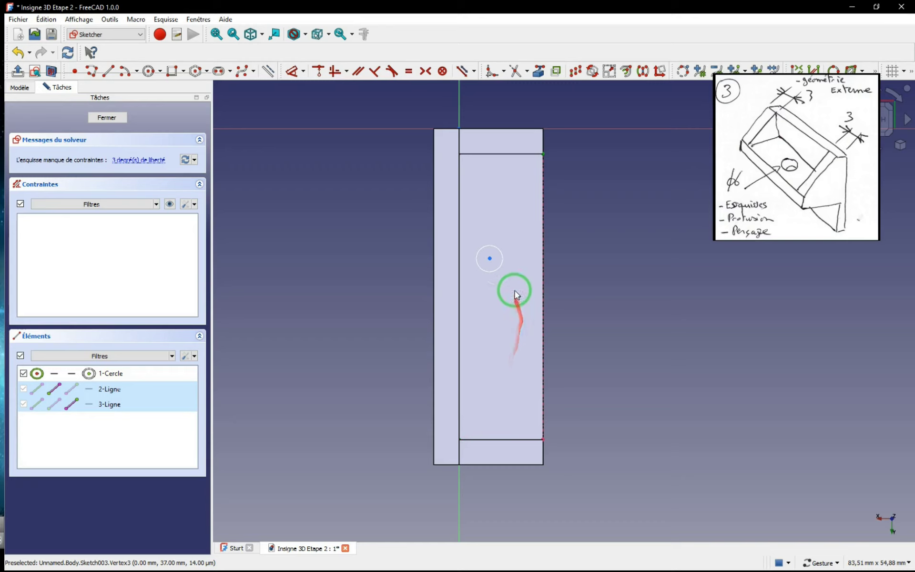
click(491, 260)
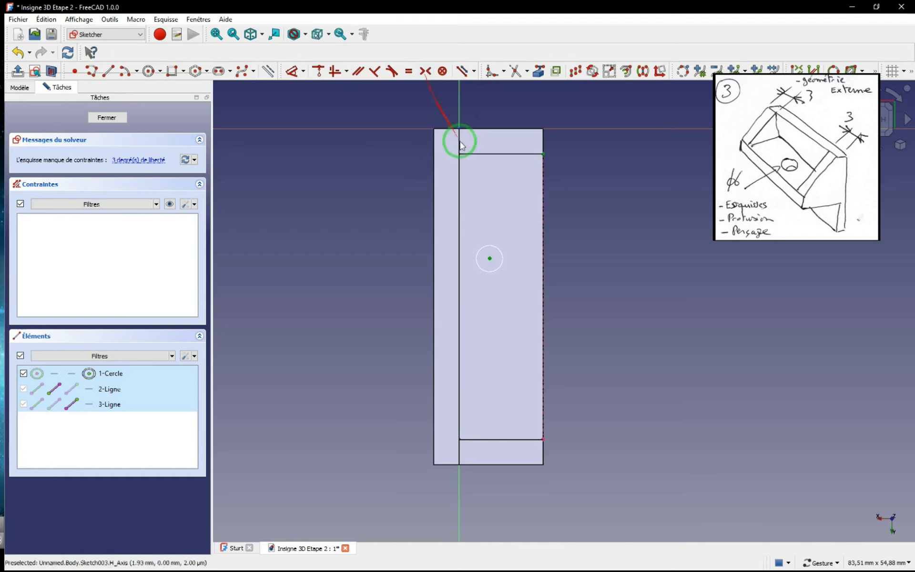
click(426, 73)
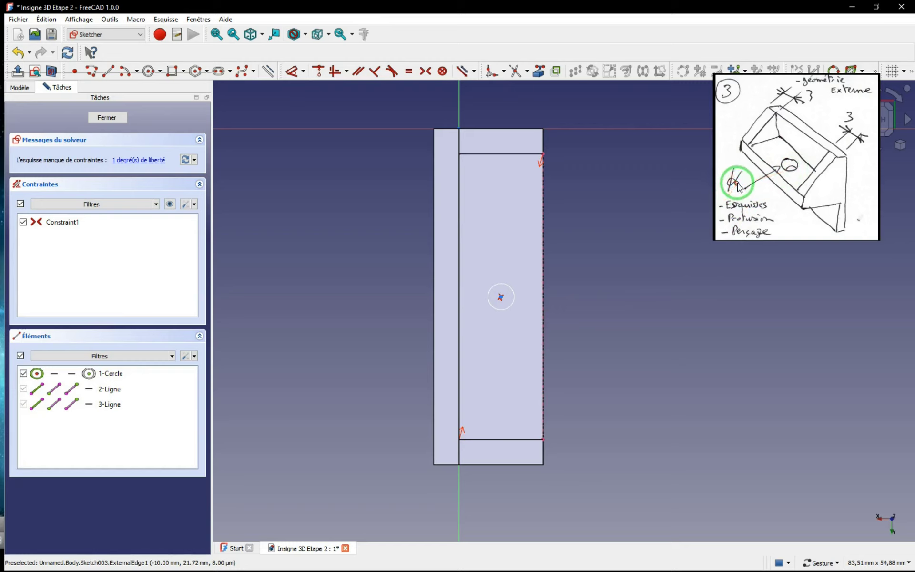
- Set the circle's diameter to 6 mm and close the sketch
click(500, 285)
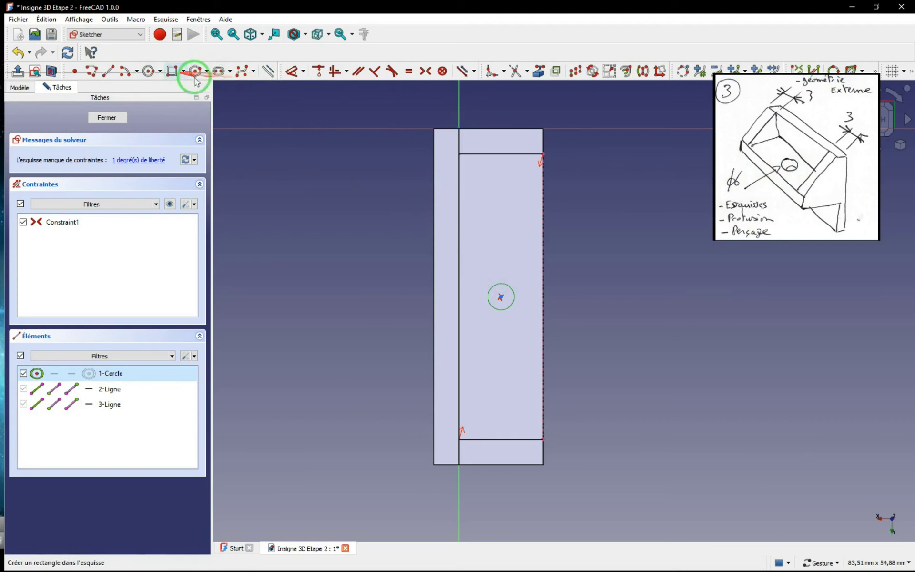
click(292, 71)
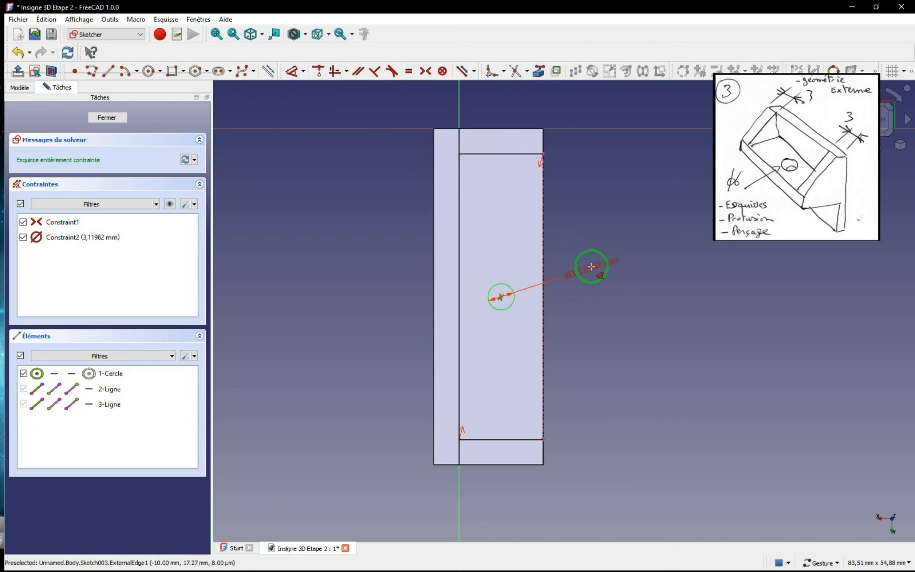
click(591, 266)
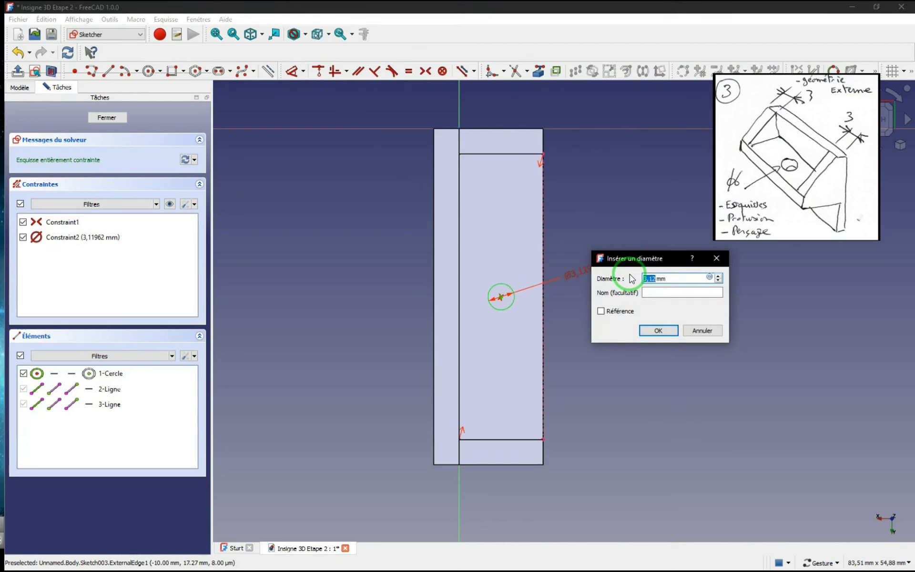
key(Return)
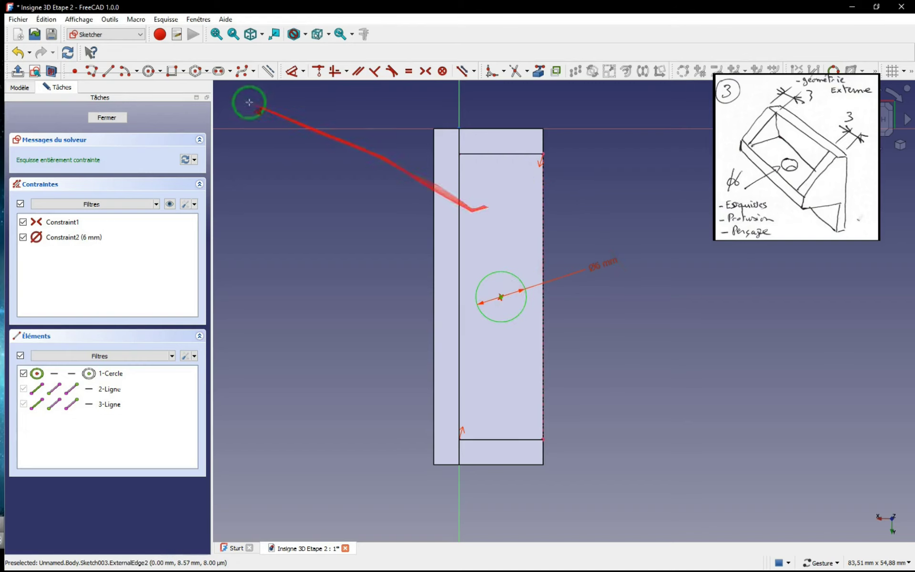
click(113, 119)
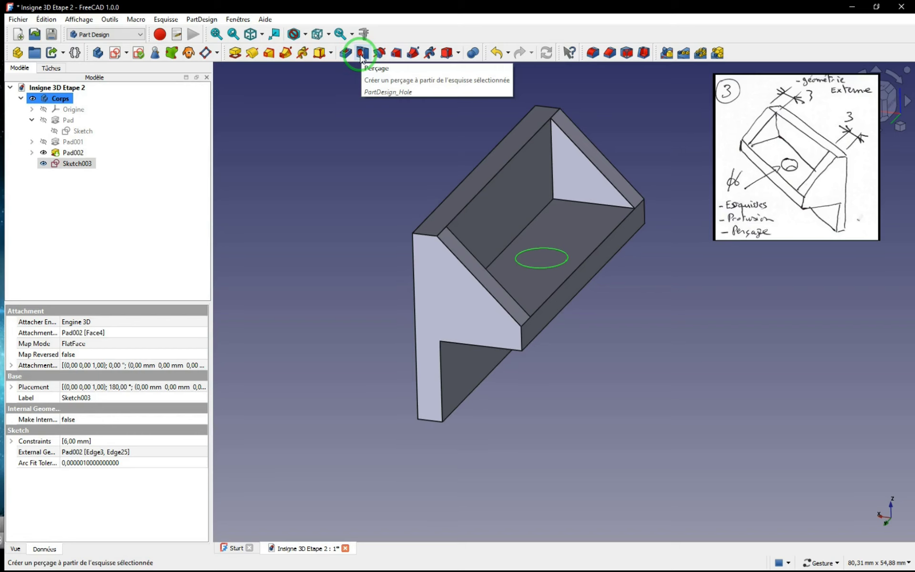
- Create an unthreaded hole from the circle sketch, 6 mm in diameter and 25 mm deep
click(361, 53)
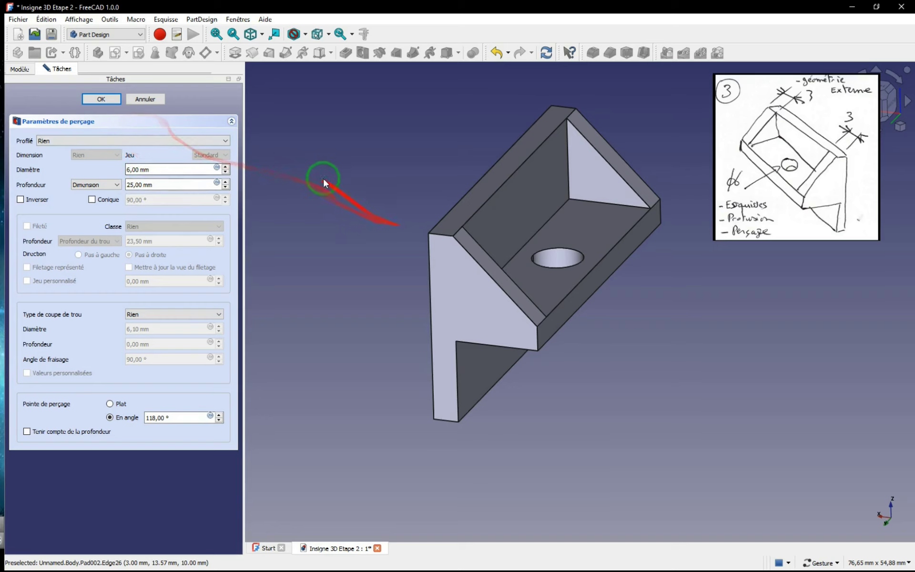
click(109, 99)
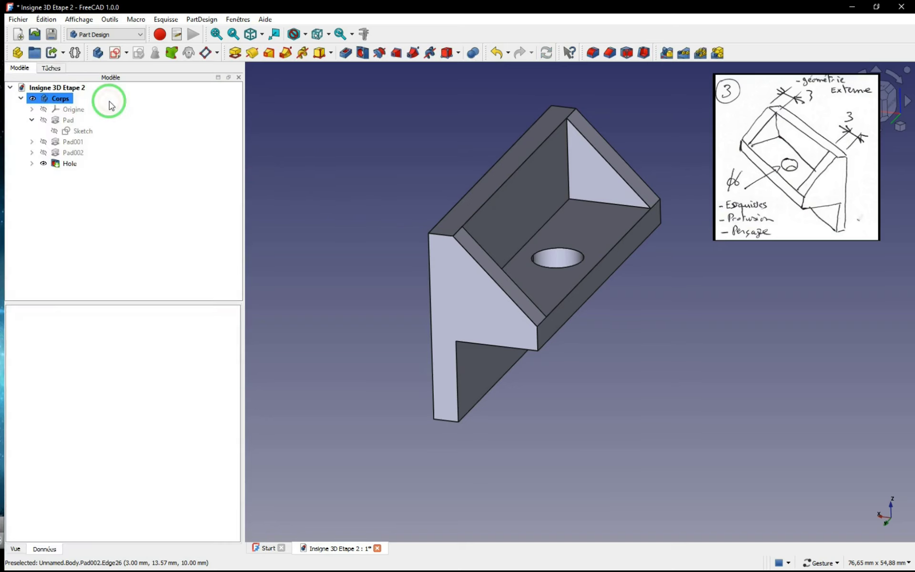
right_drag(587, 253, 587, 304)
drag(587, 304, 553, 296)
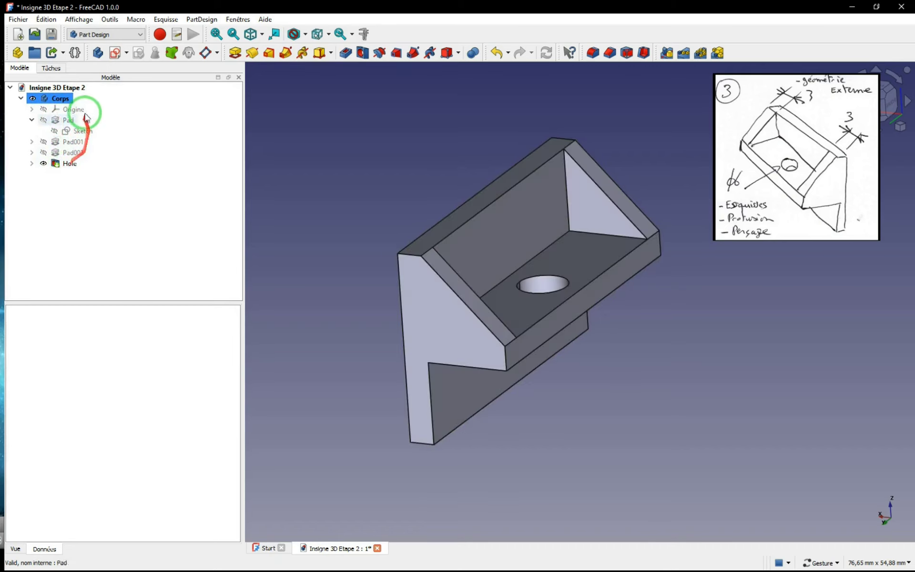
- Show the part at its state before the hole by displaying the second side wall's pad, and hide that pad again
click(43, 153)
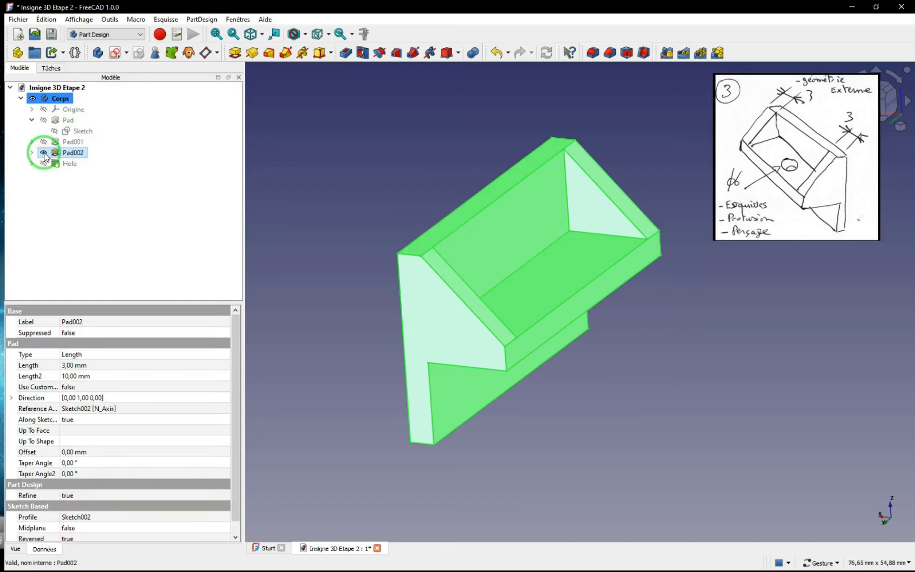
click(72, 154)
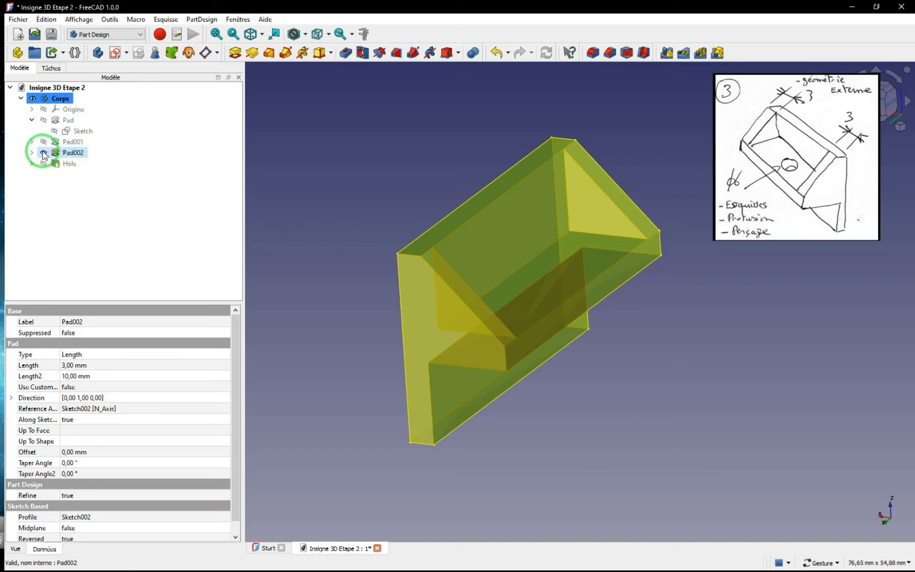
click(43, 152)
click(60, 165)
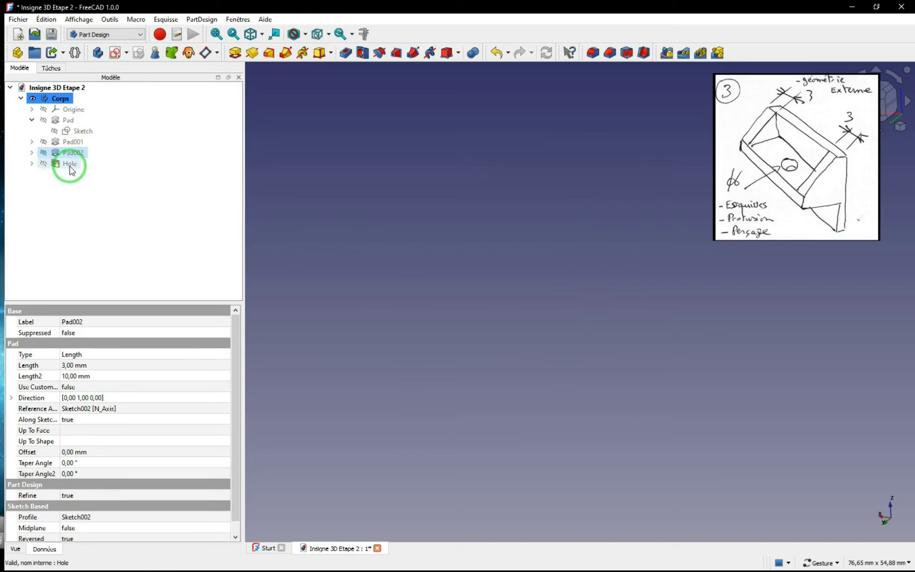
click(41, 166)
- Rename the sketch under the hole feature as "Profil de perçage"
click(32, 163)
click(84, 175)
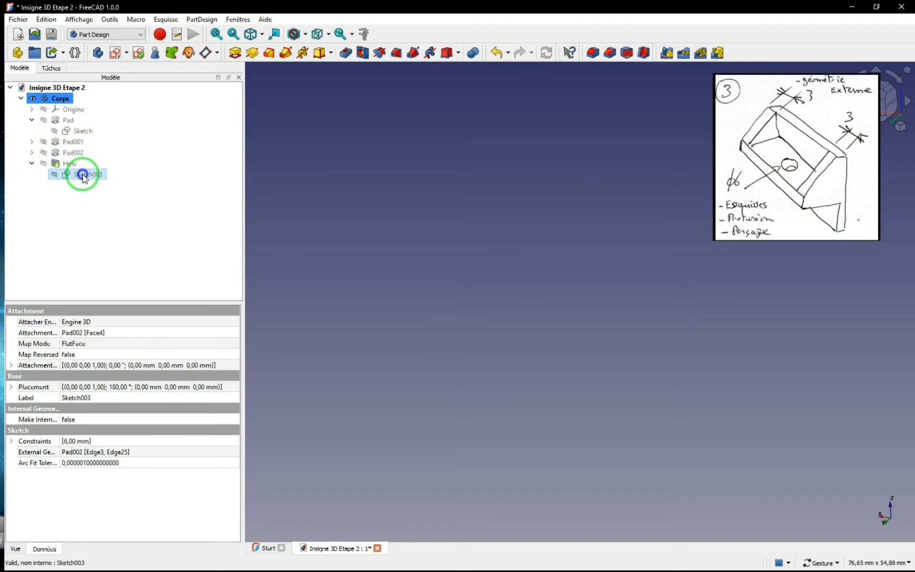
right_click(83, 176)
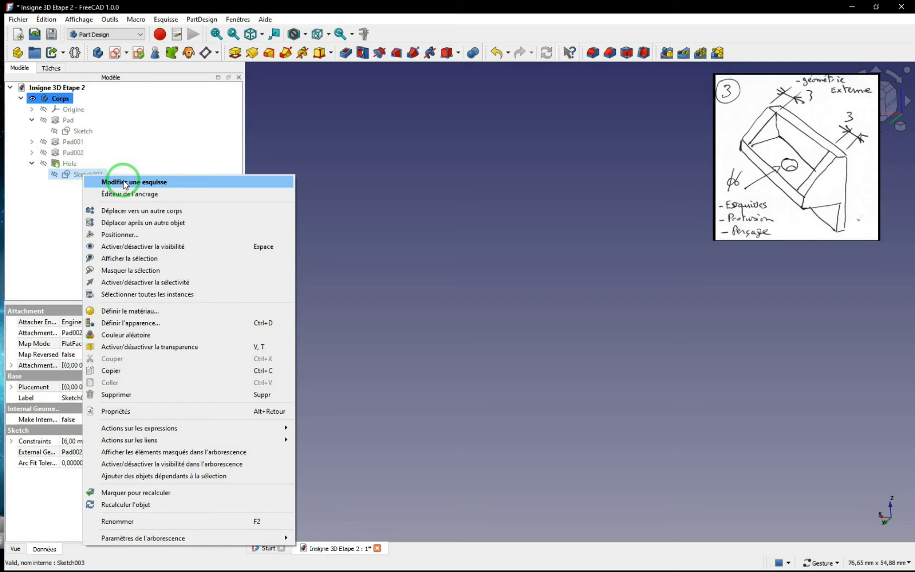
click(147, 523)
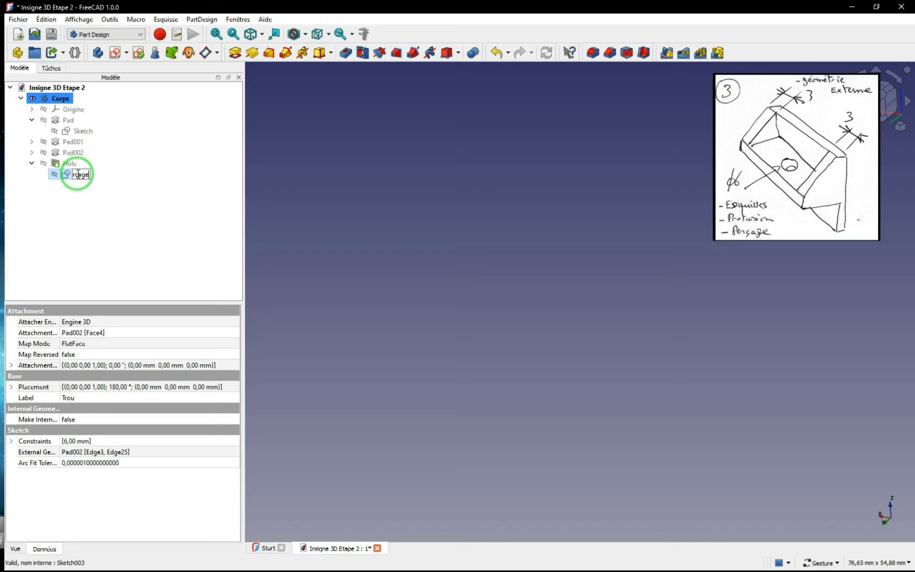
key(Return)
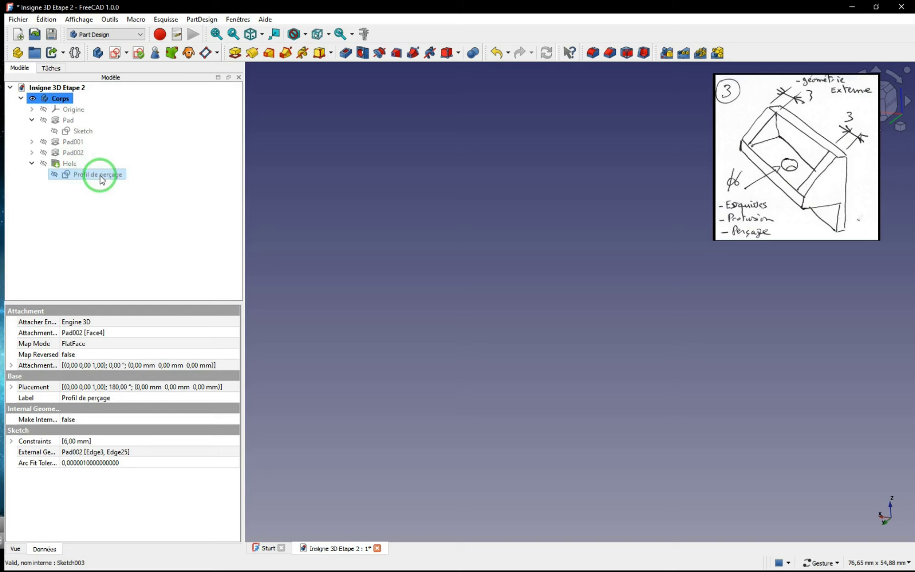
- Rename the hole feature as "Perçage" and make it visible
click(75, 163)
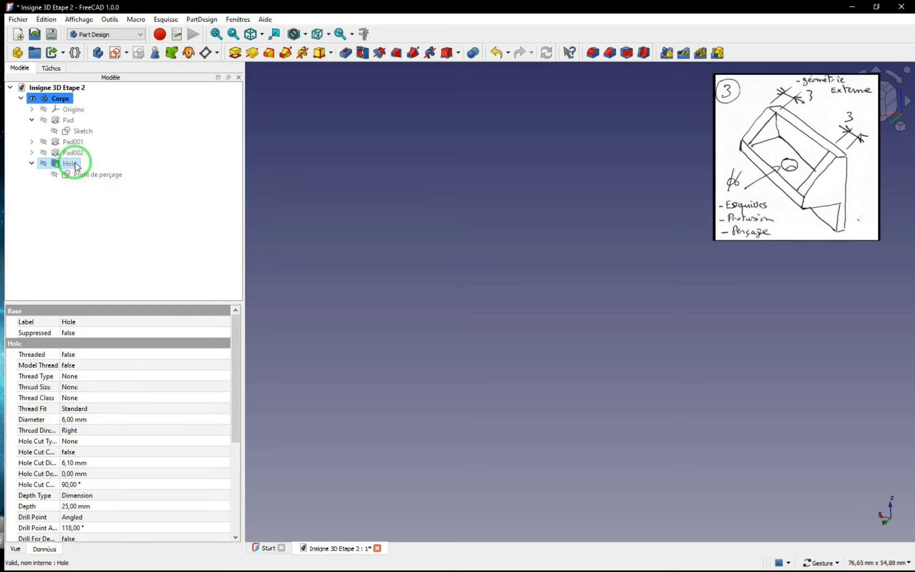
right_click(75, 165)
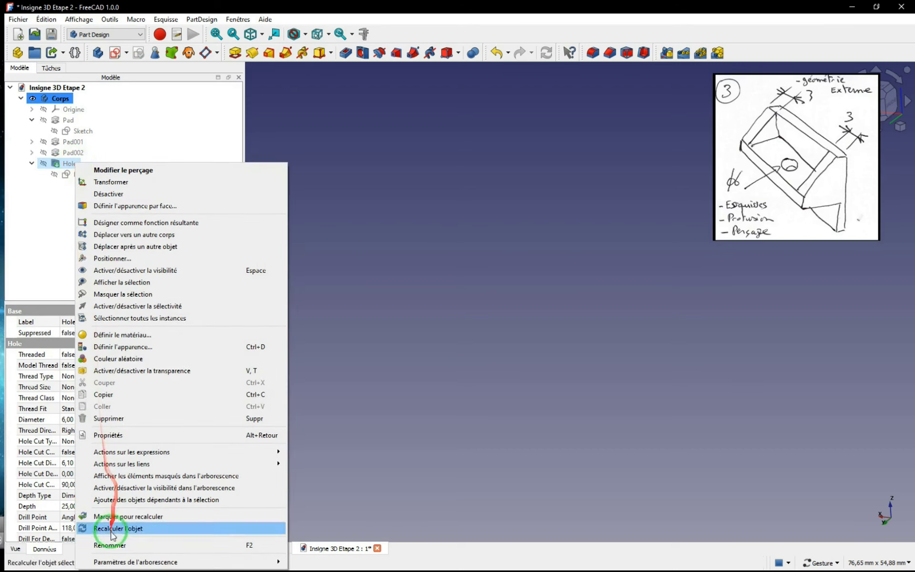
click(116, 544)
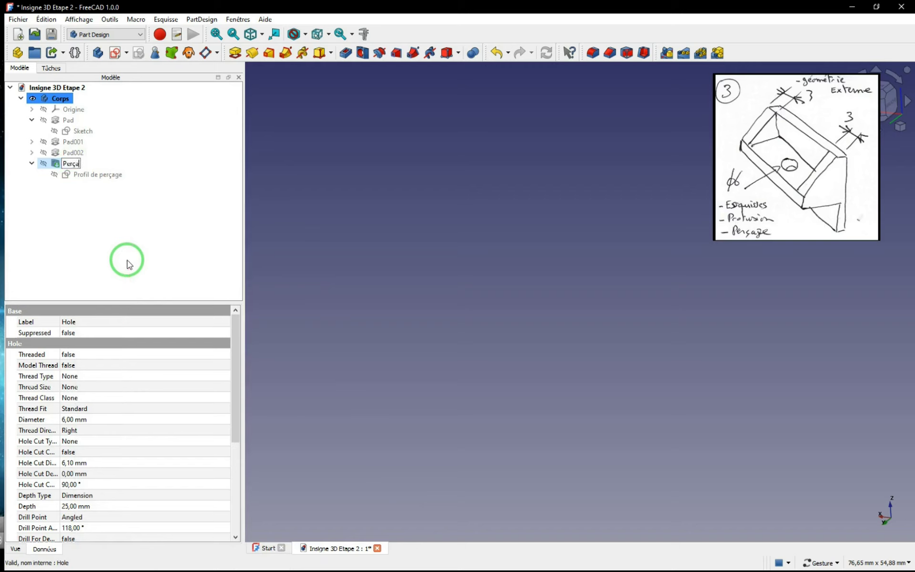
text(Perçage)
key(Return)
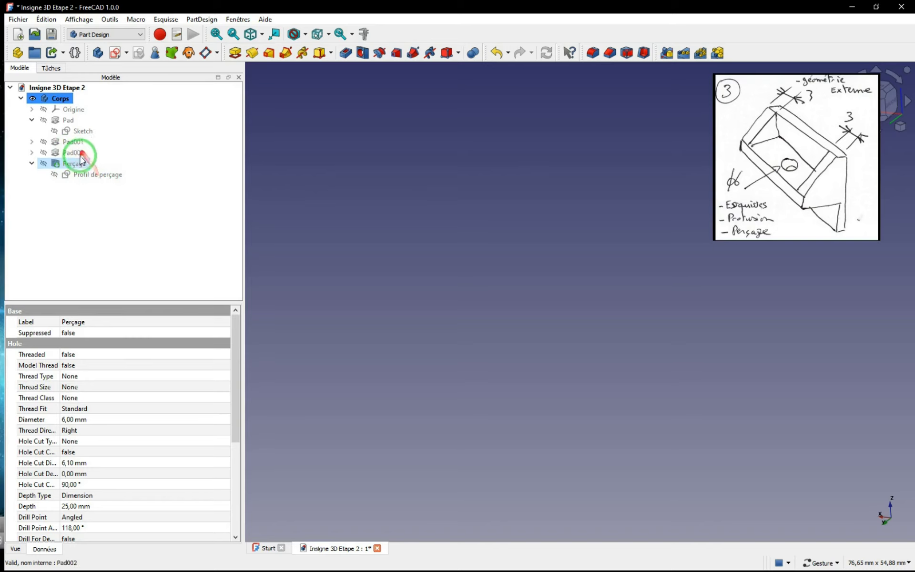
click(43, 163)
click(43, 164)
click(44, 164)
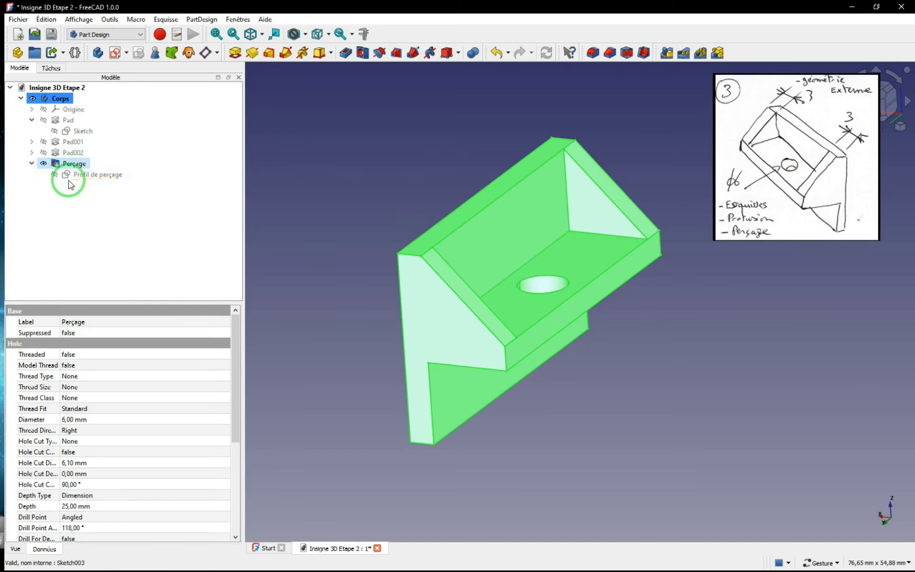
- Display the sketch under the second side wall's pad to identify it, and rename it as "Profil de renfort 2"
click(32, 152)
click(71, 163)
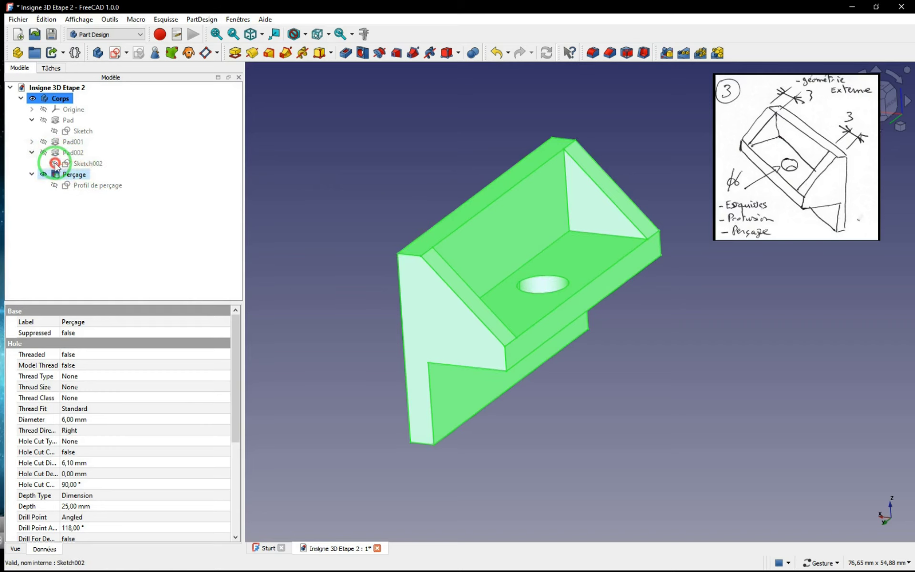
click(54, 163)
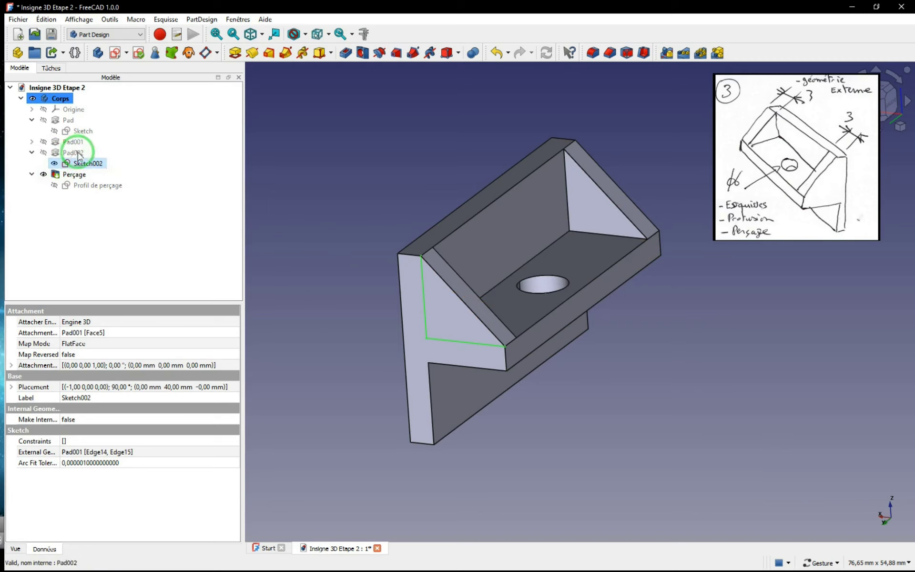
click(89, 165)
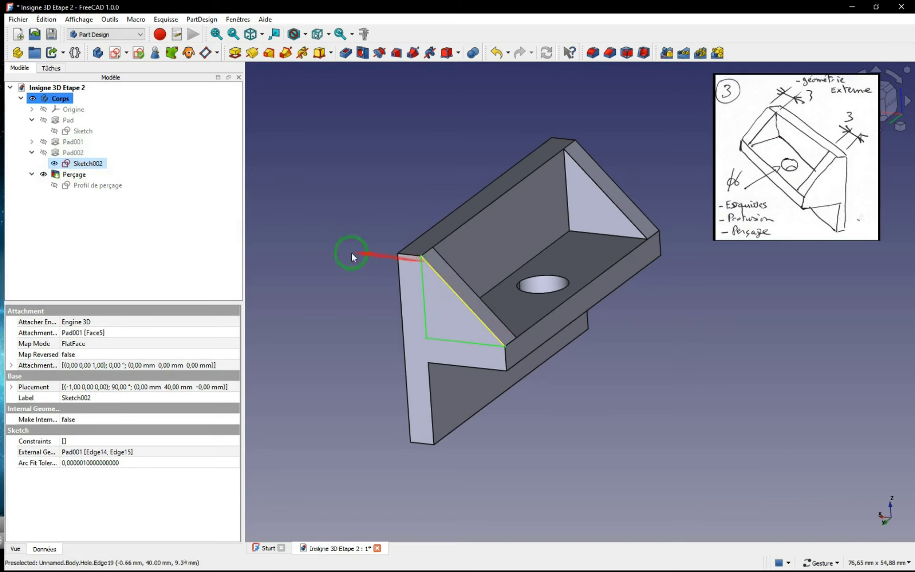
click(88, 165)
text(Profil de)
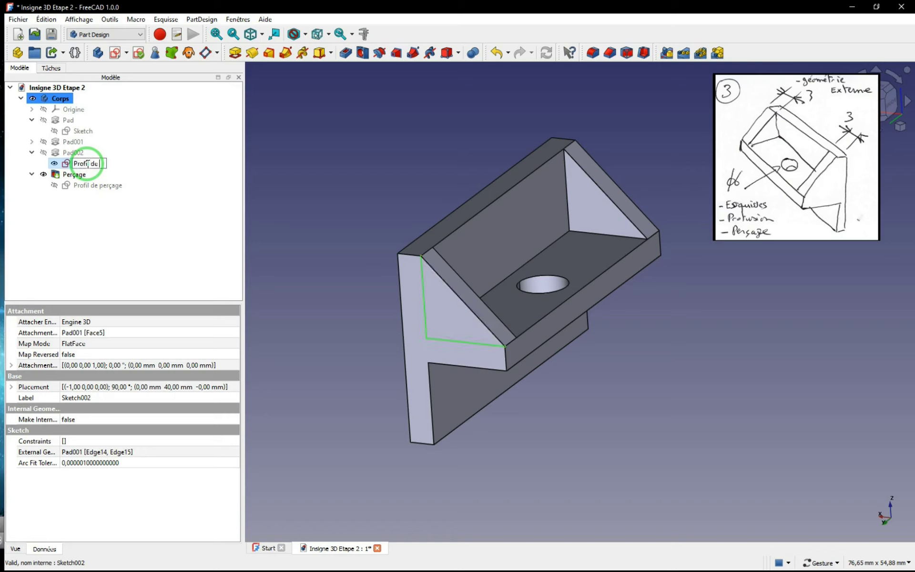
text( renfort)
key(Return)
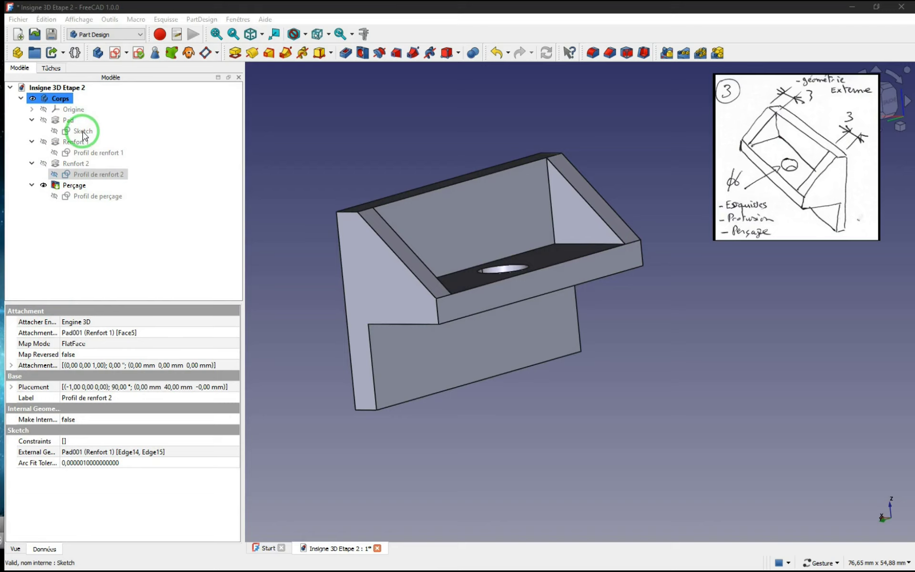
- Display the sketch under the first pad to examine its profile on the part
click(54, 131)
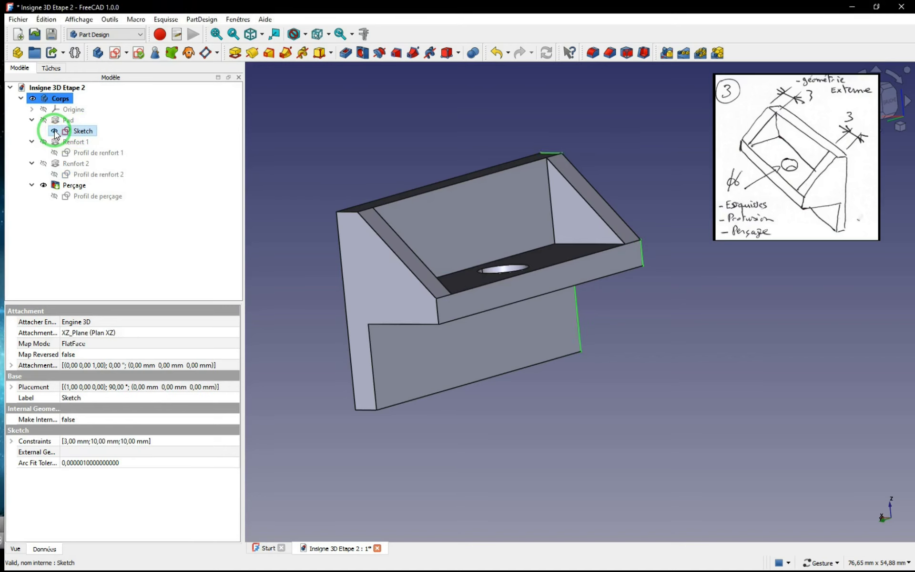
mouse_move(527, 199)
mouse_down()
mouse_move(553, 241)
mouse_move(605, 221)
mouse_move(370, 343)
mouse_move(420, 372)
mouse_move(490, 357)
mouse_up()
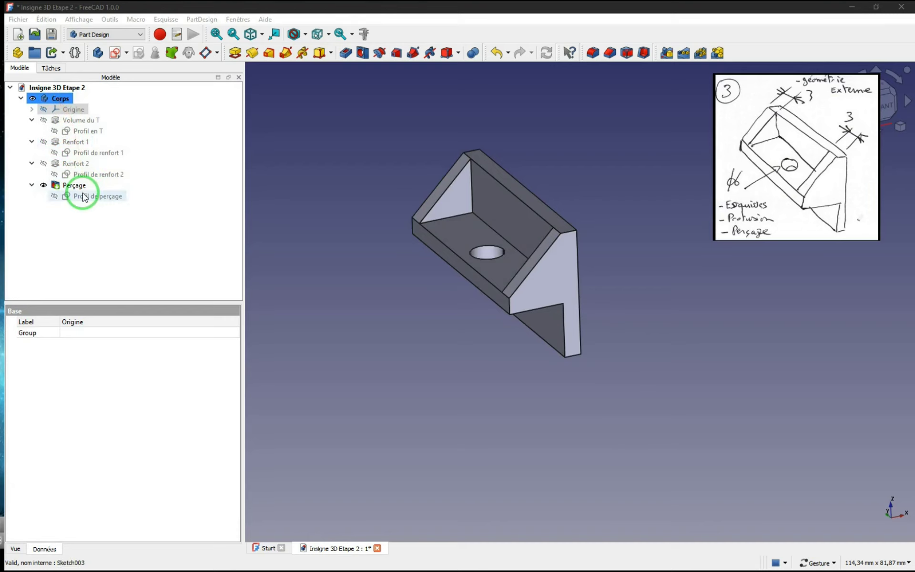
- Rename the body as "Support"
right_click(69, 102)
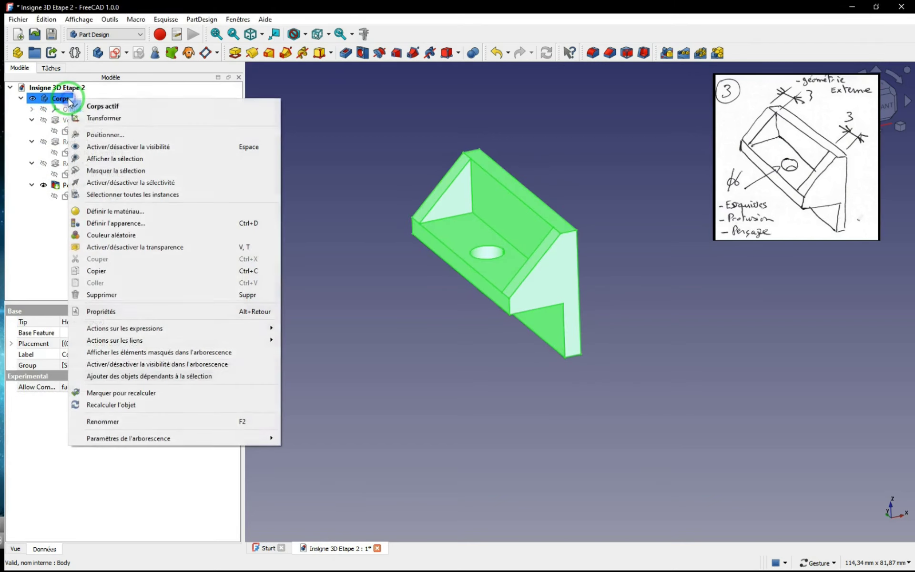
click(106, 421)
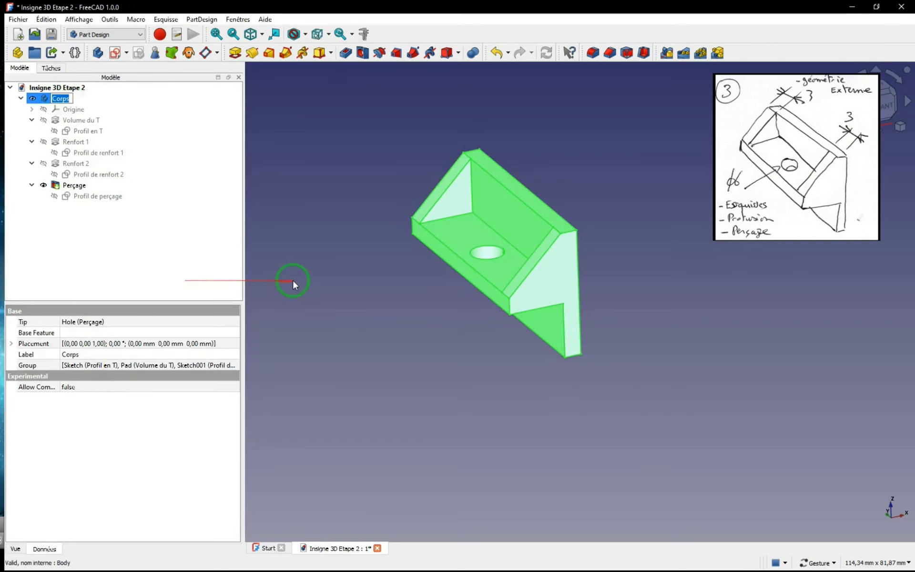
text(S)
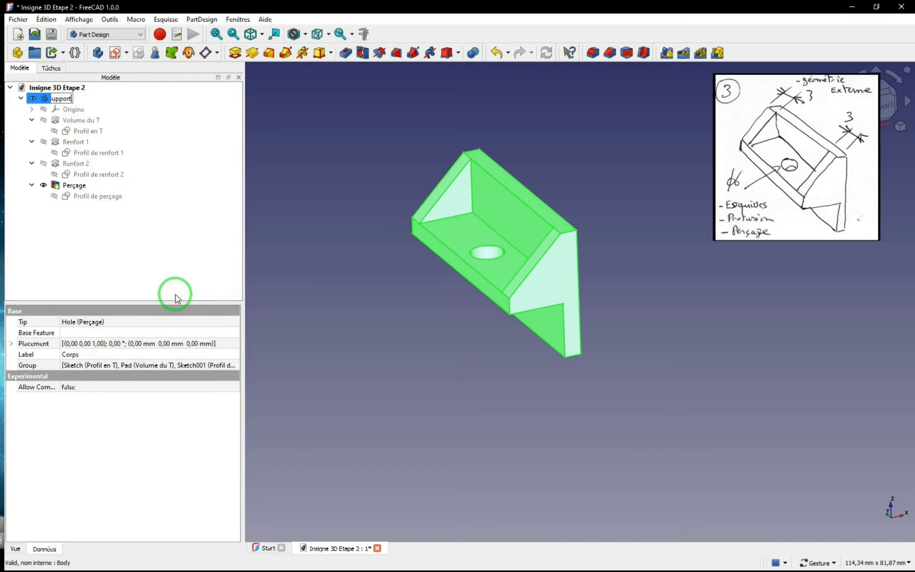
text(upport)
key(Return)
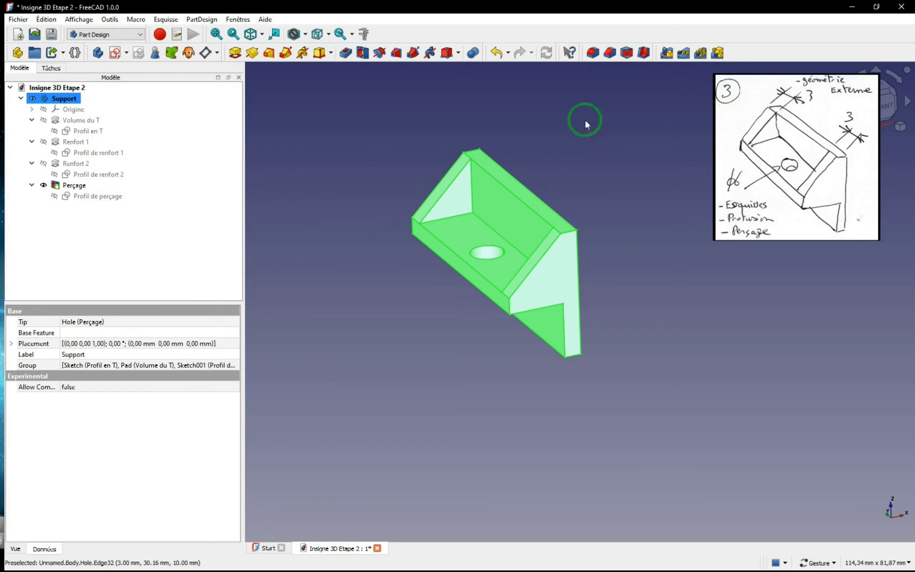
- Save a copy of the document in the Projet CDI folder as "Insigne 3D Etape 3.FCStd"
click(18, 19)
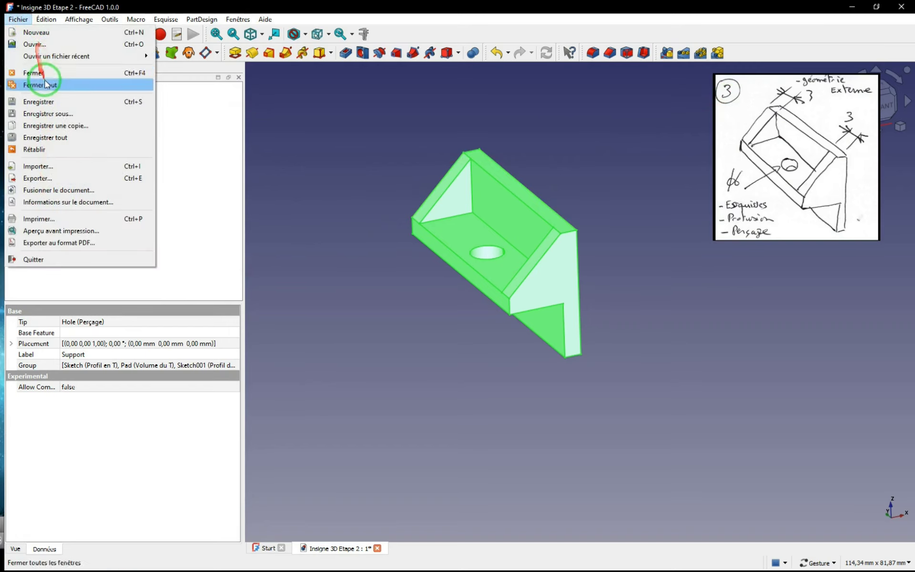
click(48, 116)
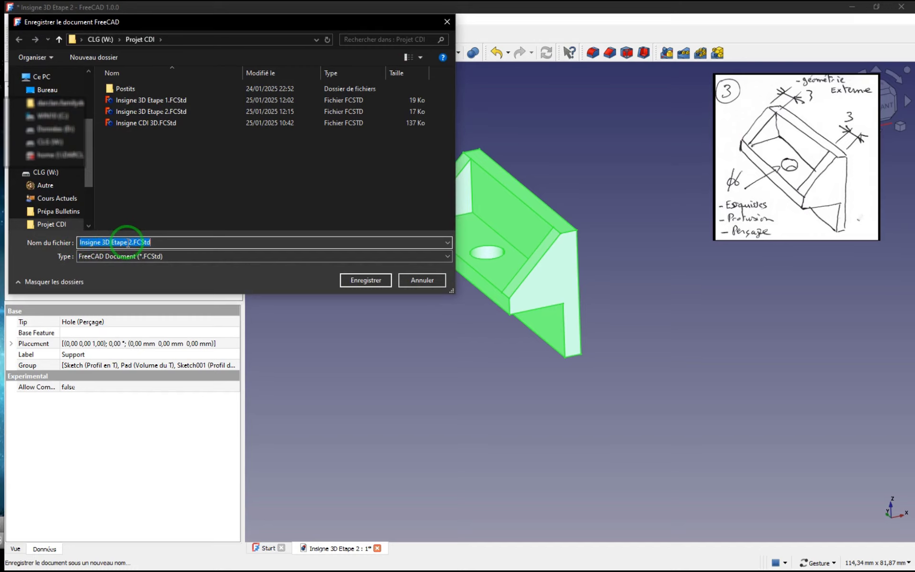
click(146, 242)
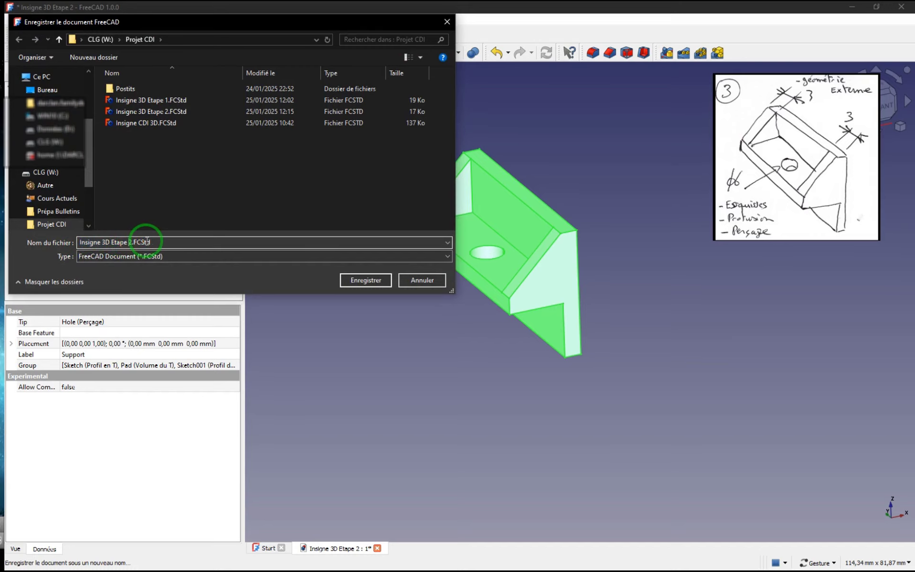
text(3)
key(Delete)
key(Return)
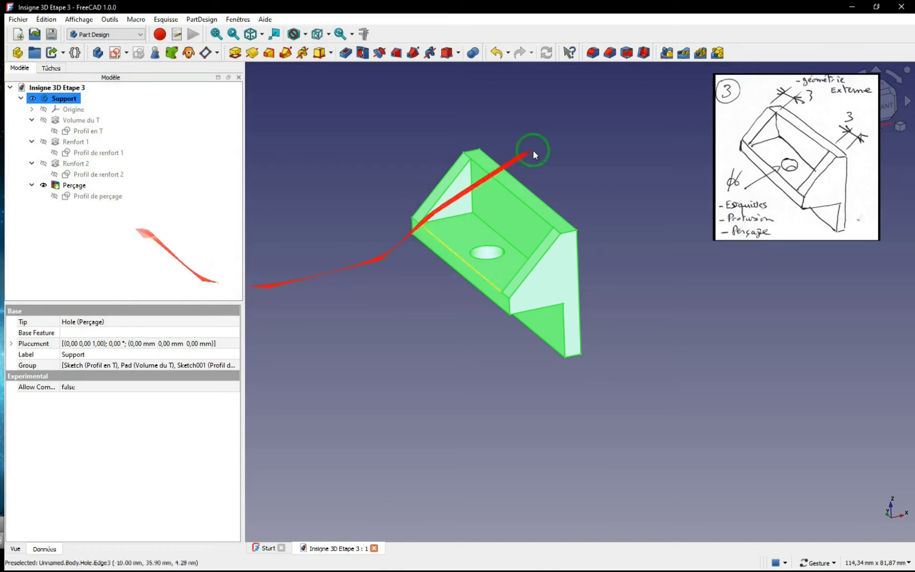
- Advance the floating reference image from drawing 3 to drawing 4
click(744, 156)
key(Right)
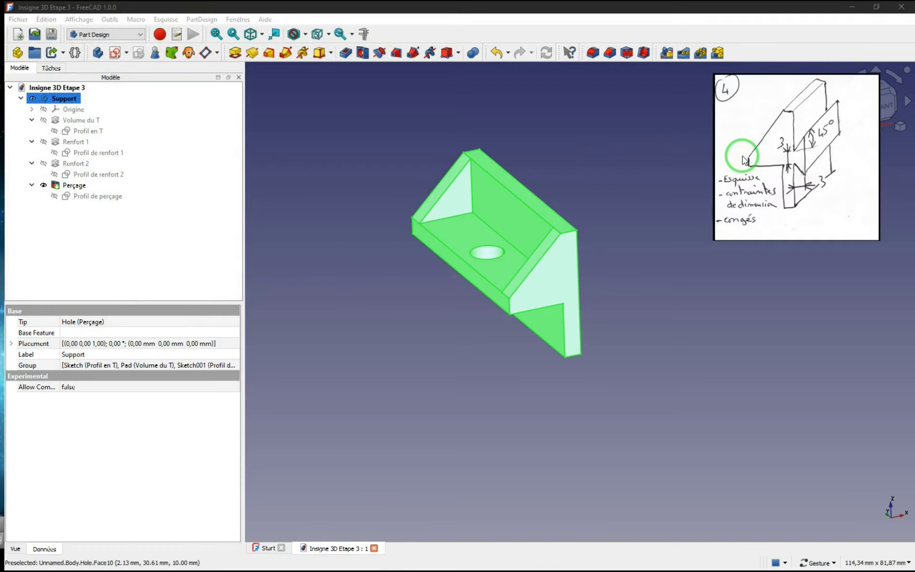